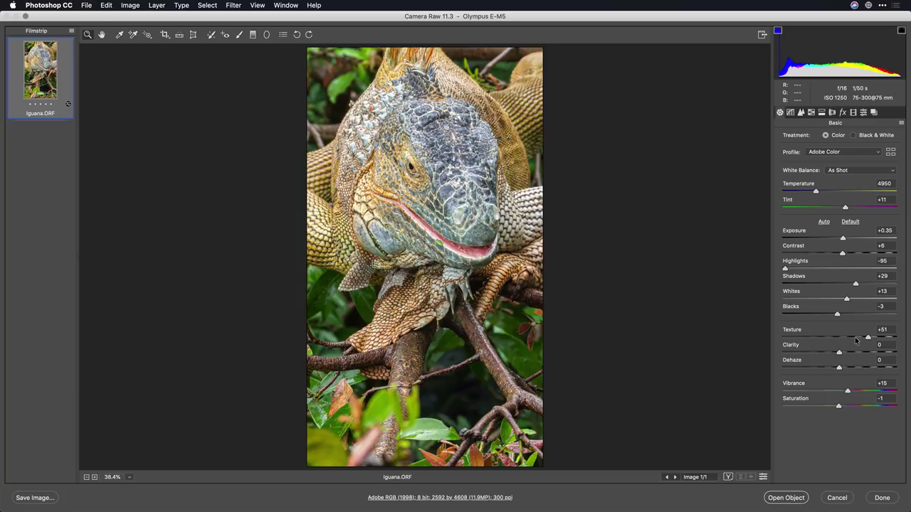
In the Basic panel, set Texture +58, Highlights -100, Shadows +47 and Contrast +7.
drag(868, 337, 873, 337)
drag(784, 269, 766, 270)
drag(856, 285, 867, 284)
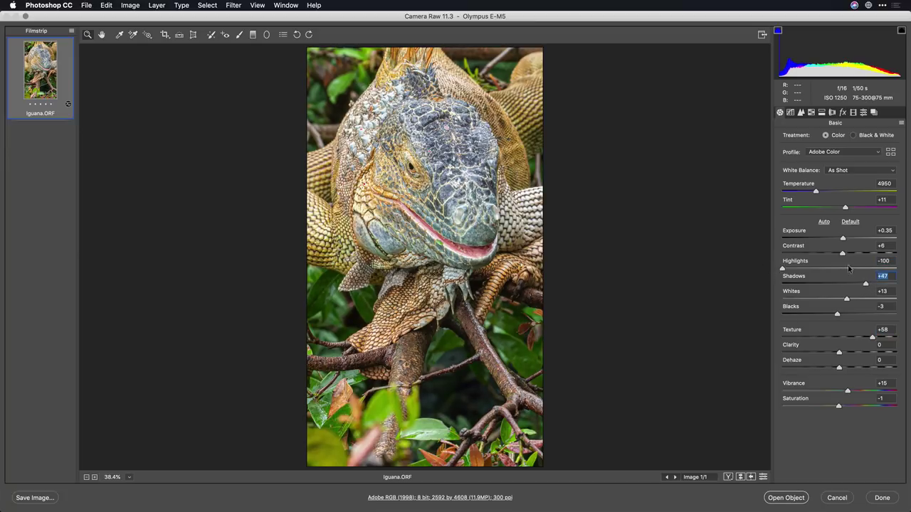
drag(844, 255, 843, 256)
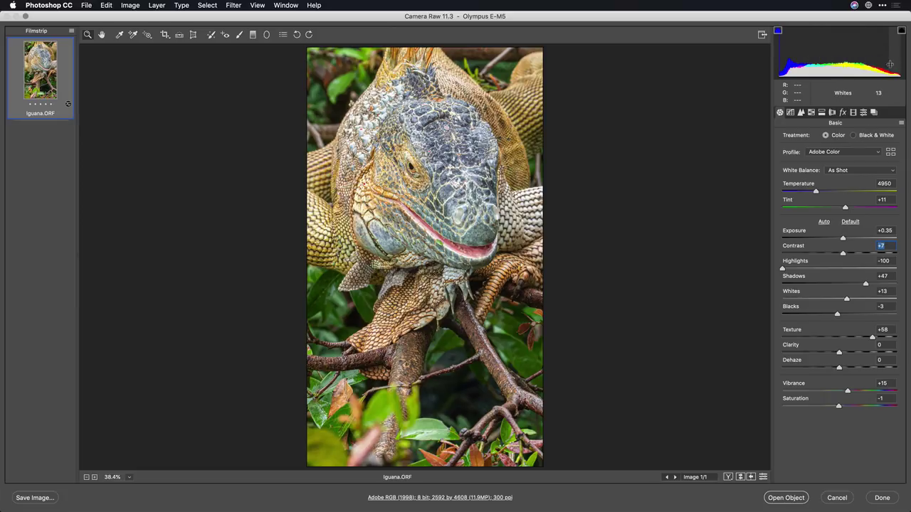
Turn on Open in Photoshop as Smart Objects in Camera Raw's Workflow Options.
click(493, 498)
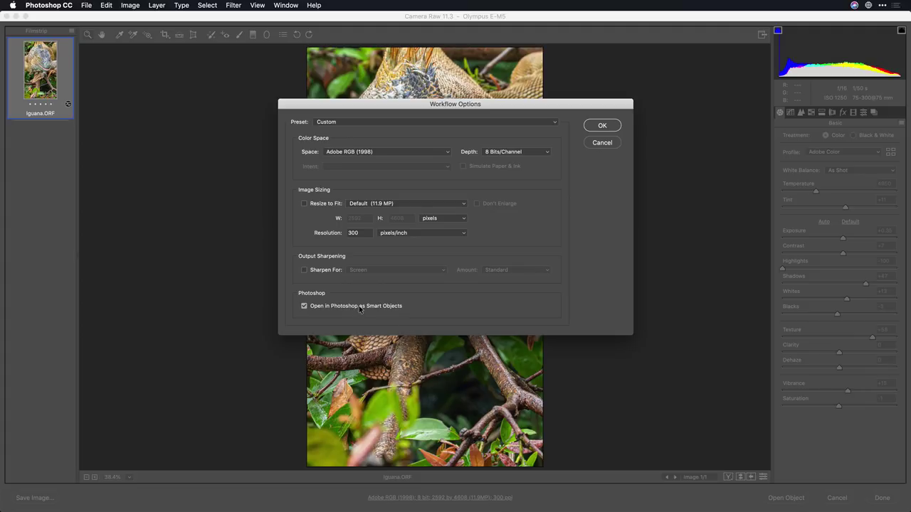
click(598, 125)
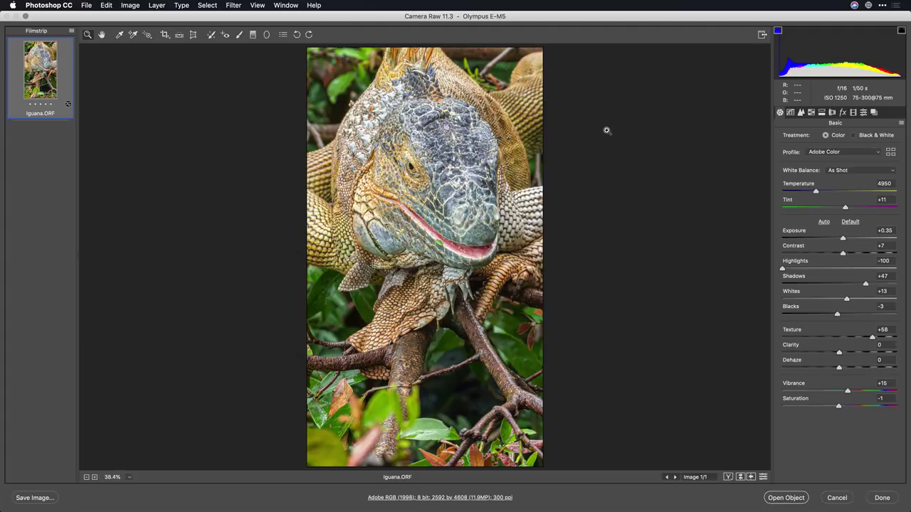
Open the iguana in Photoshop as a smart object and bring up the Filter menu.
click(779, 498)
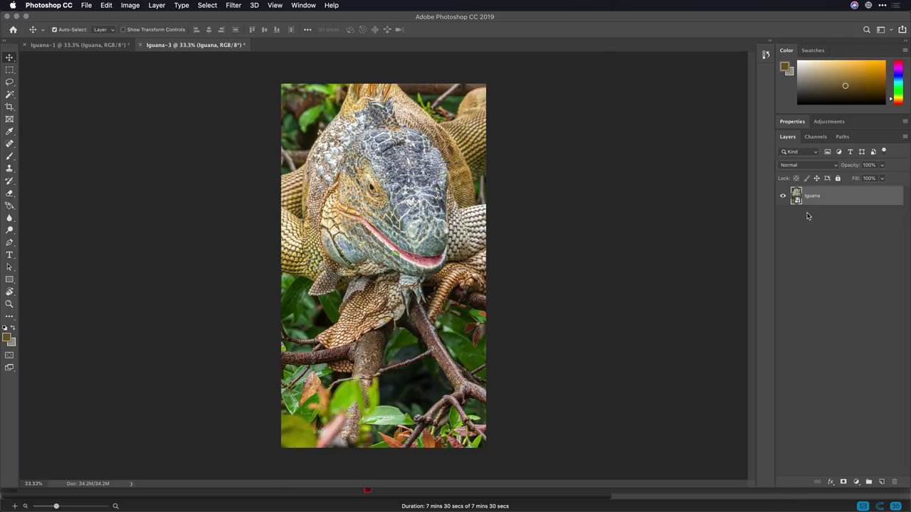
click(233, 5)
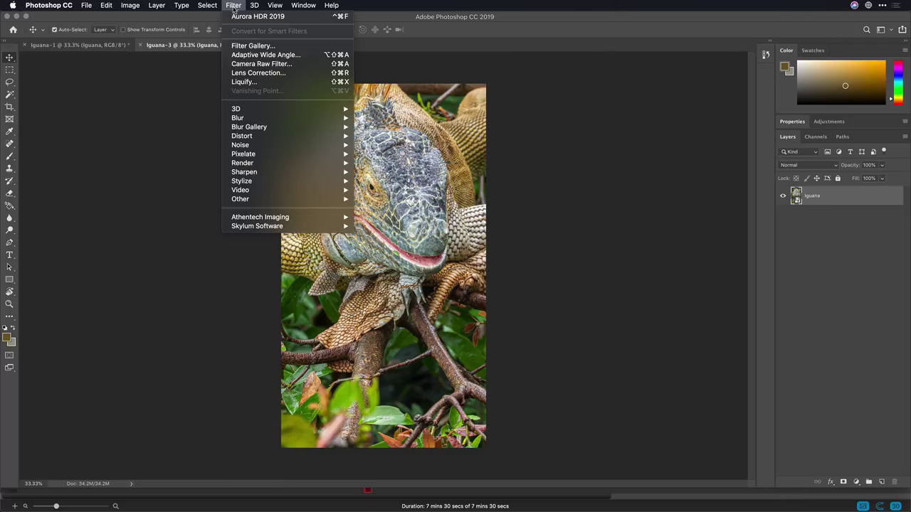
Launch Aurora HDR 2019 from Skylum Software and review the HDR creation settings.
mouse_move(282, 233)
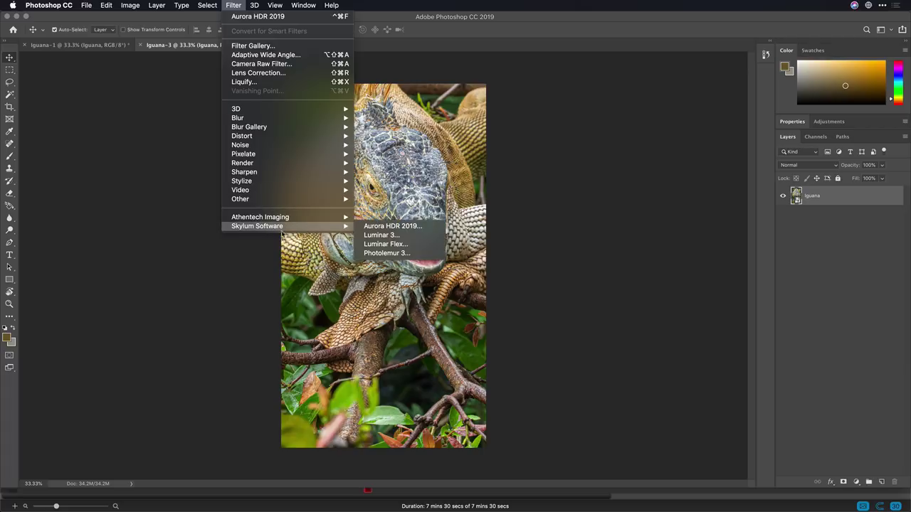
click(376, 226)
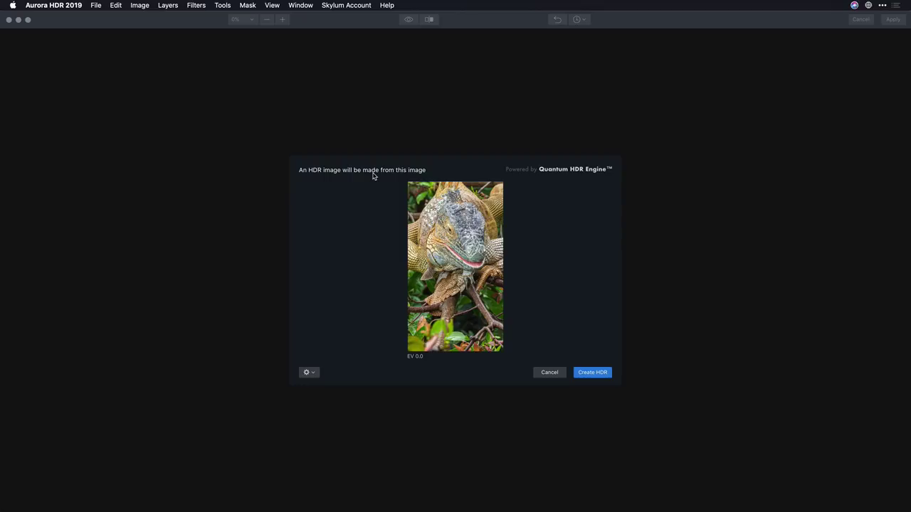
click(307, 372)
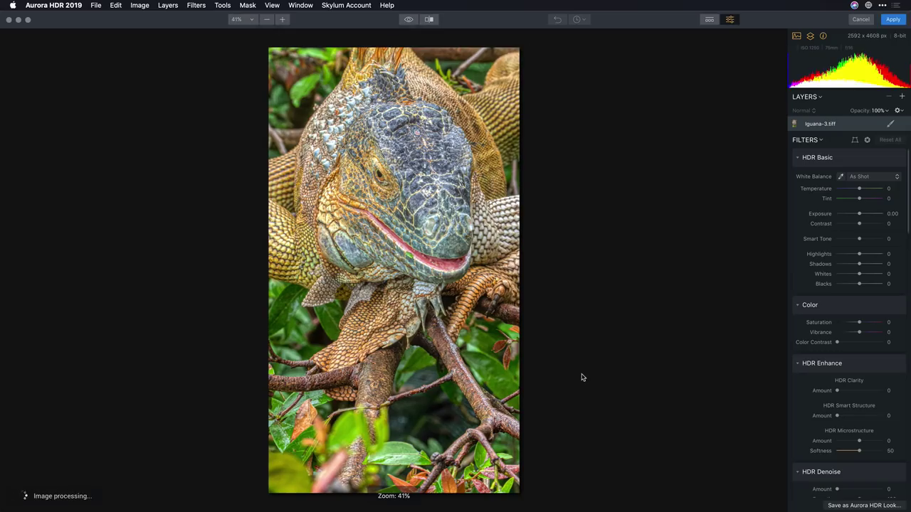
Flip between the original and the HDR result to compare them.
click(409, 20)
click(408, 20)
click(408, 20)
click(407, 20)
click(406, 21)
Return to the edited view and set Smart Tone -37, Highlights -81, Shadows 17, Blacks -25.
click(405, 21)
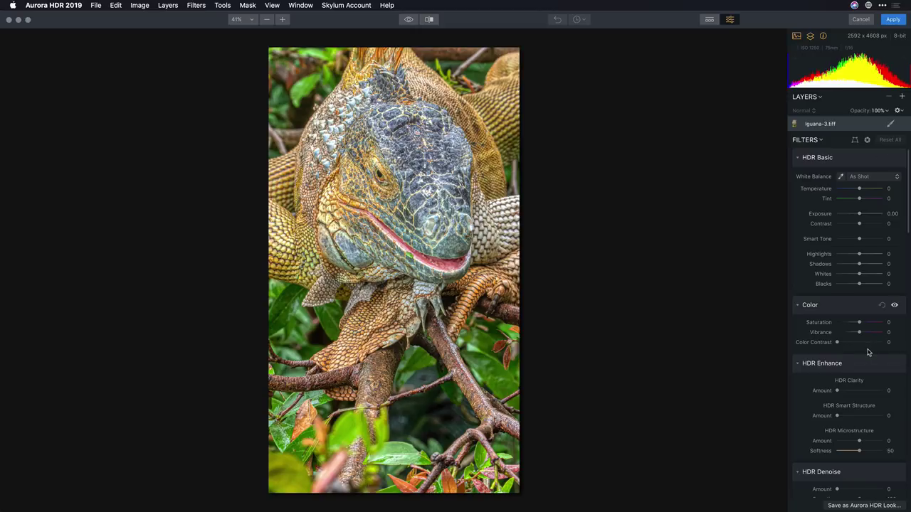
mouse_move(859, 254)
mouse_down()
mouse_move(827, 249)
mouse_move(877, 264)
mouse_move(825, 240)
mouse_move(852, 241)
mouse_move(822, 240)
mouse_move(878, 242)
mouse_move(850, 240)
mouse_up()
drag(860, 284, 854, 284)
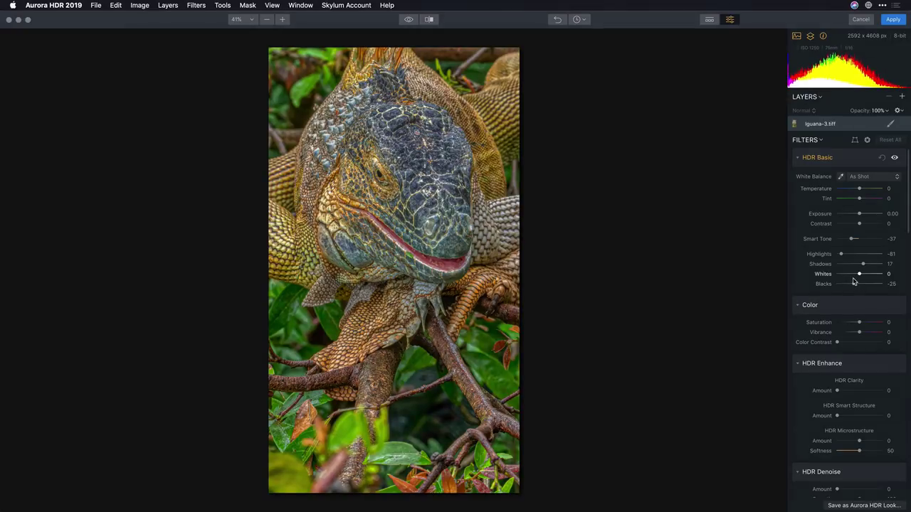
Collapse HDR Basic and set the HDR Clarity Amount to 20.
click(800, 158)
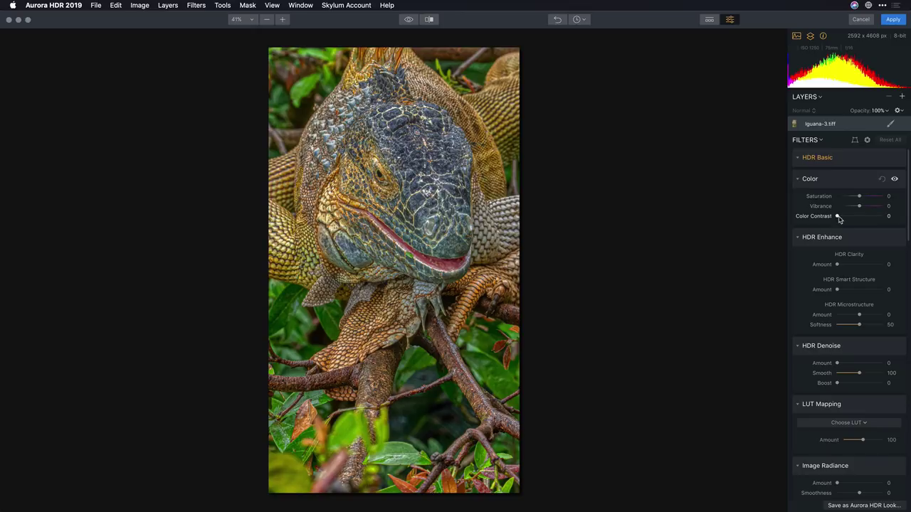
mouse_move(839, 219)
mouse_down()
mouse_move(849, 219)
mouse_move(838, 220)
mouse_up()
mouse_move(838, 265)
mouse_down()
mouse_move(869, 270)
mouse_move(845, 269)
mouse_up()
Set the Polarizing Filter Amount to 5.
scroll(728, 296, down, 2)
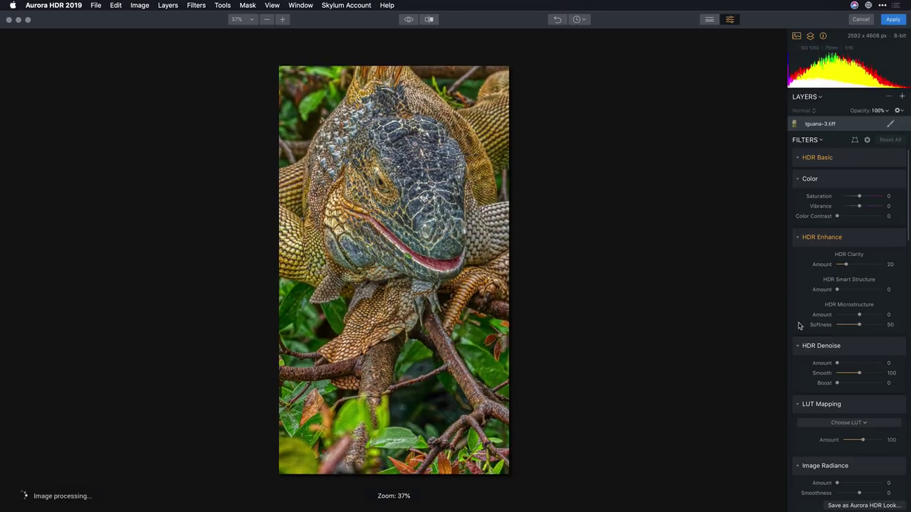
scroll(799, 321, down, 6)
scroll(797, 322, down, 3)
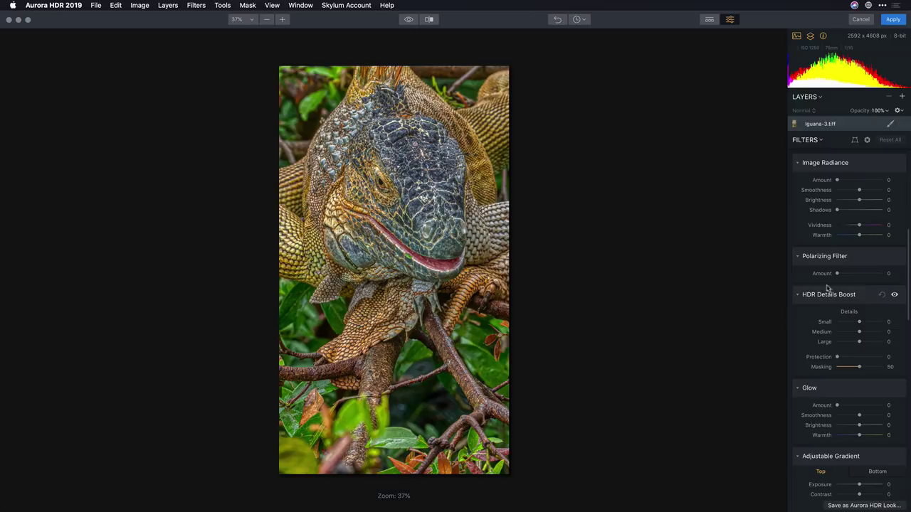
mouse_move(837, 277)
mouse_down()
mouse_move(862, 273)
mouse_move(840, 274)
mouse_up()
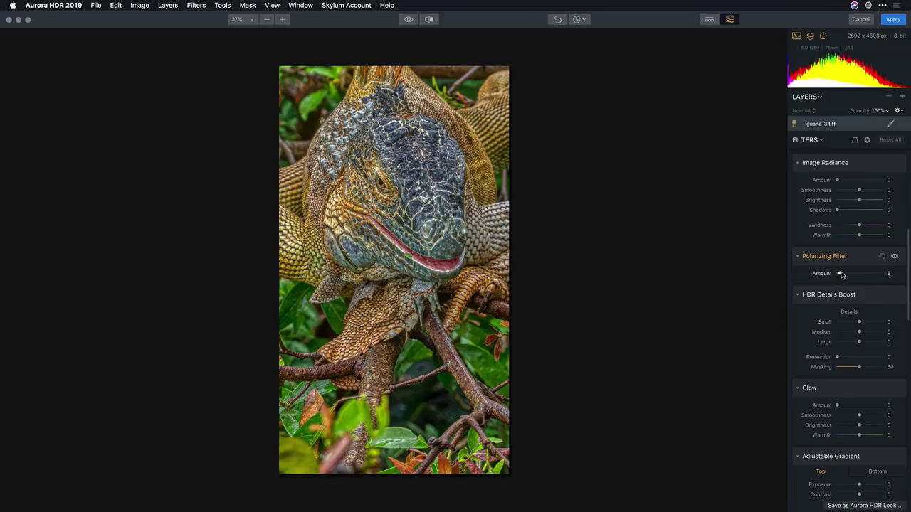
Place an Adjustable Gradient low on the photo; set its bottom to Exposure -100, Vibrance -66, Warmth 36.
scroll(810, 362, down, 5)
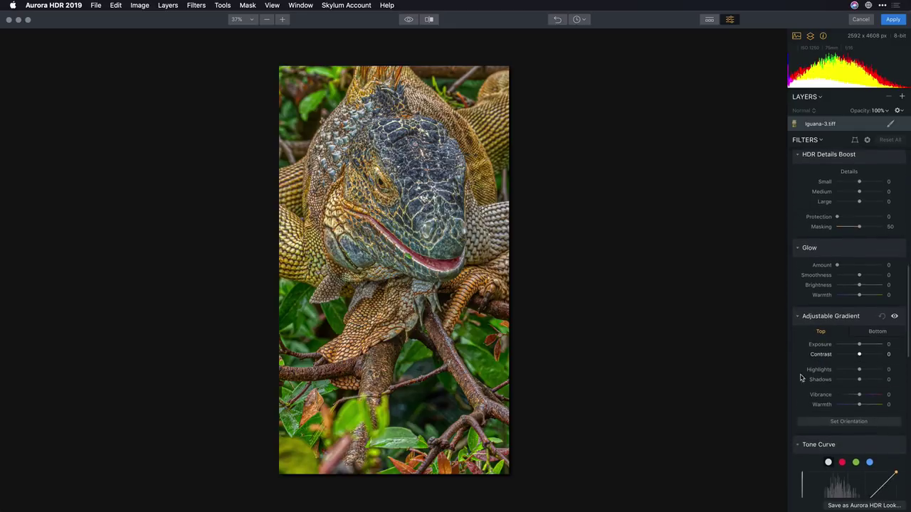
click(818, 404)
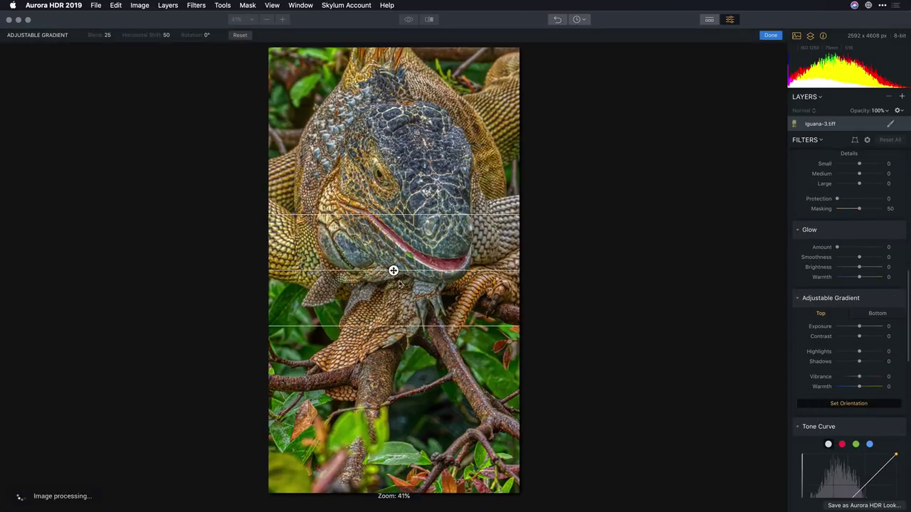
drag(392, 271, 393, 336)
click(876, 313)
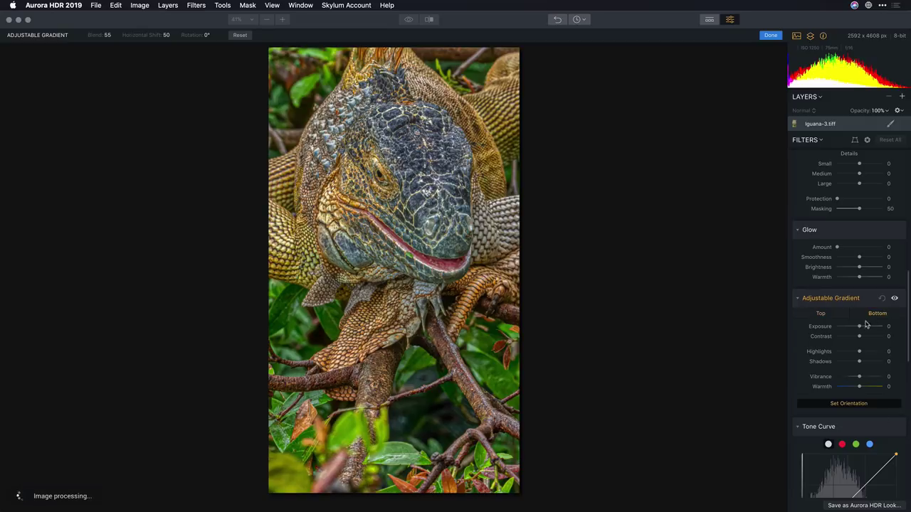
drag(858, 326, 830, 329)
mouse_move(856, 380)
mouse_down()
mouse_move(844, 380)
mouse_move(867, 386)
mouse_up()
mouse_move(392, 335)
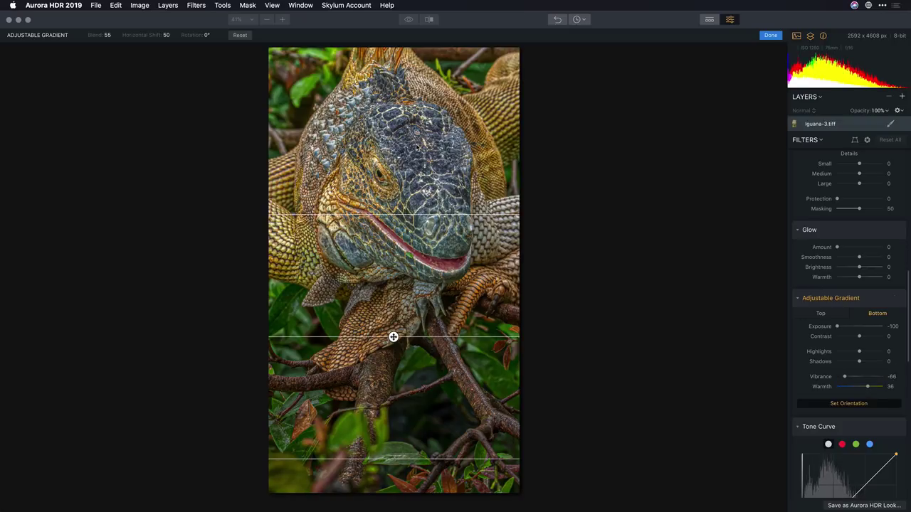
click(874, 406)
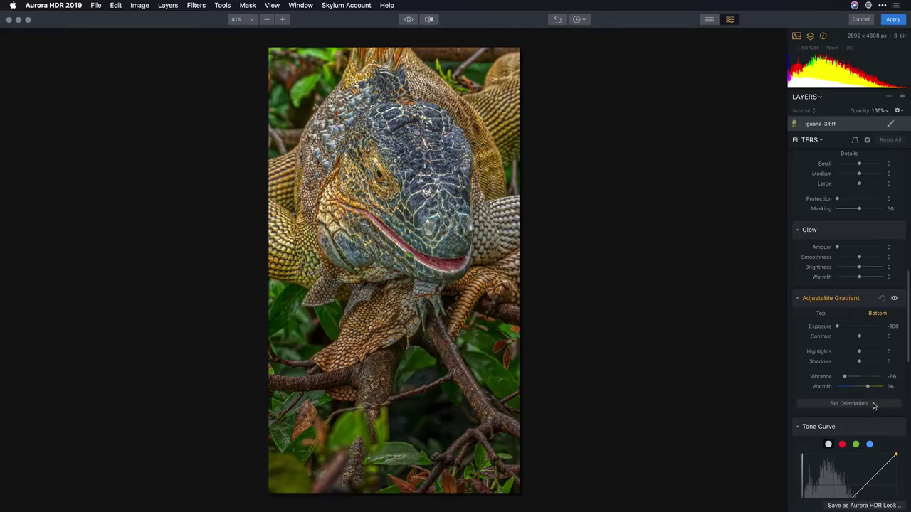
Zoom to 100% and toggle between the original and the HDR edit to inspect detail.
click(409, 20)
click(282, 19)
scroll(392, 181, up, 5)
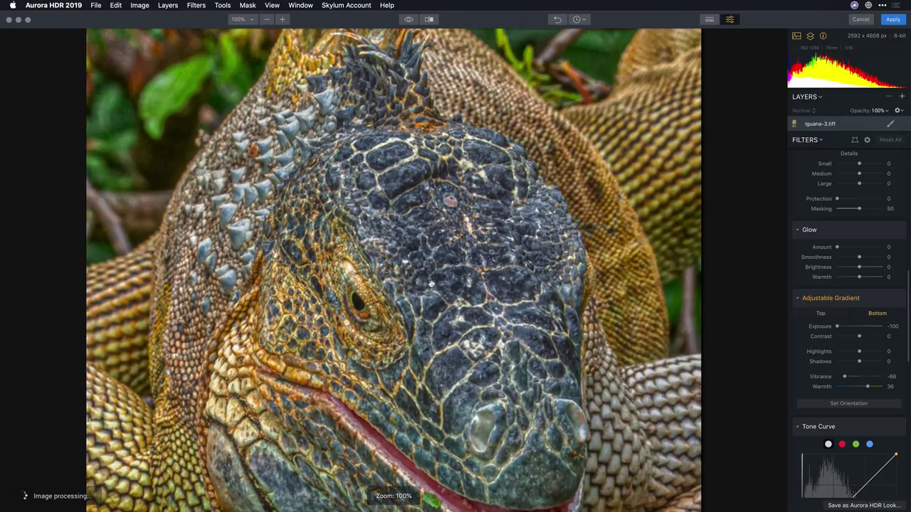
click(409, 21)
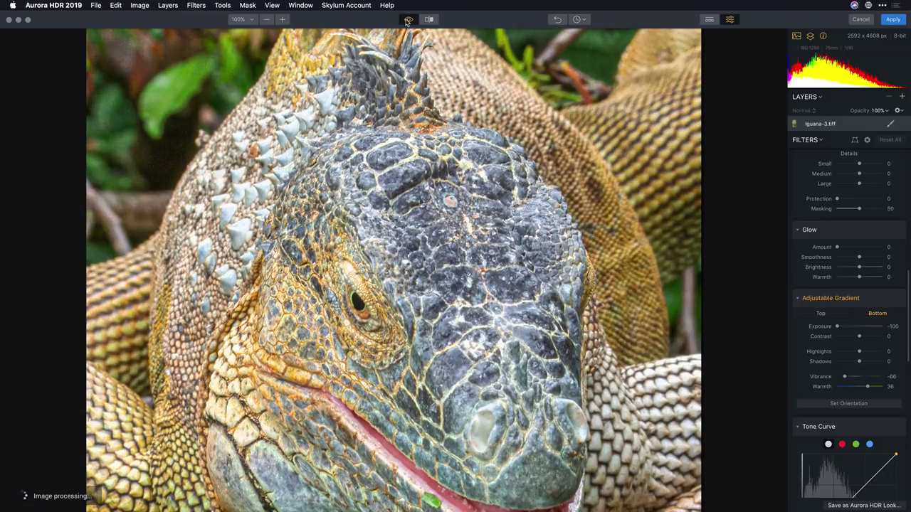
click(407, 21)
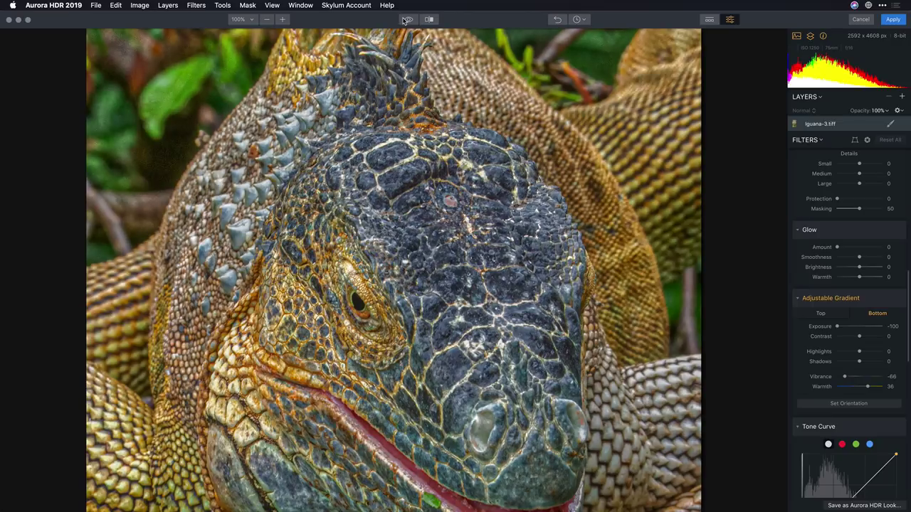
click(406, 20)
click(403, 20)
Apply the Aurora HDR edits and show the Filter menu's Athentech Imaging submenu.
click(895, 23)
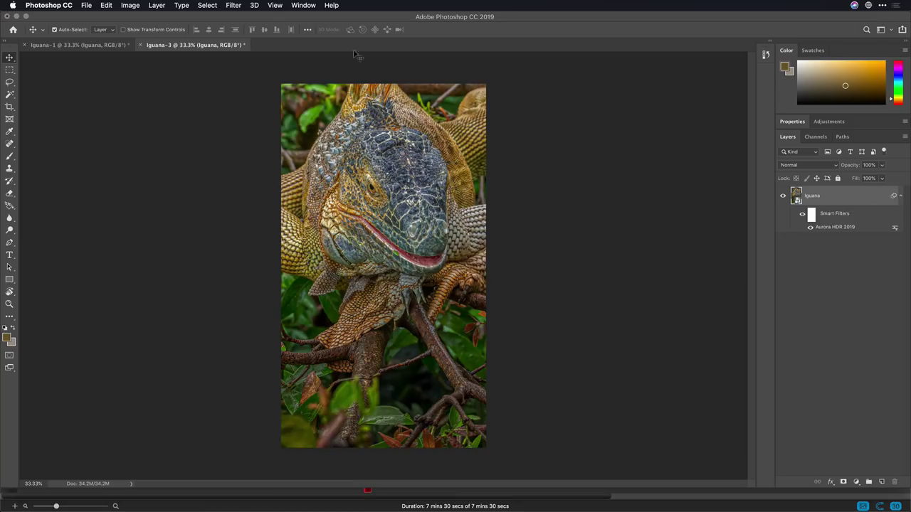
click(231, 5)
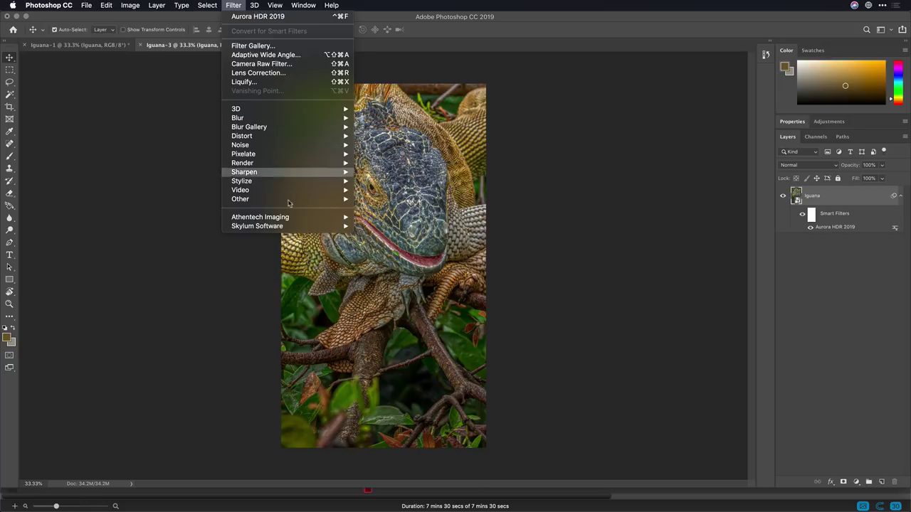
mouse_move(292, 220)
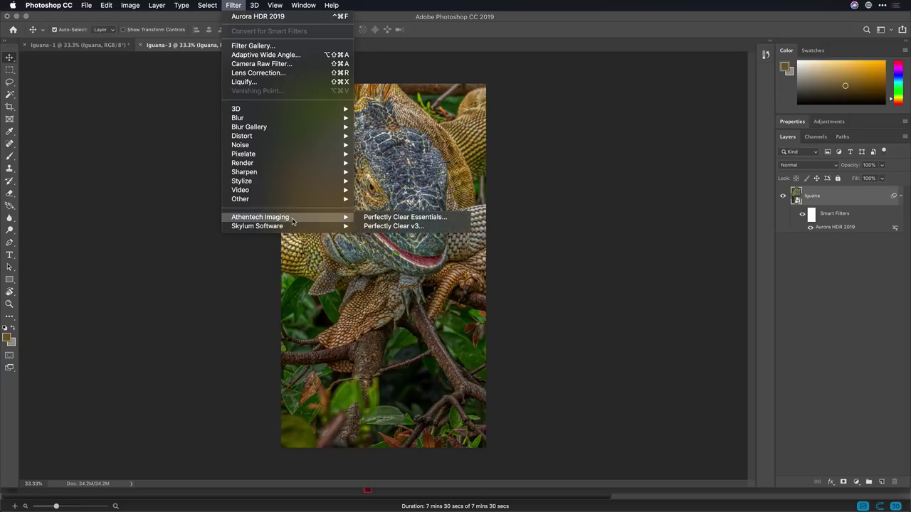
In Perfectly Clear v3, set the Looks strength to 0 and expand The Great Outdoors presets.
click(378, 226)
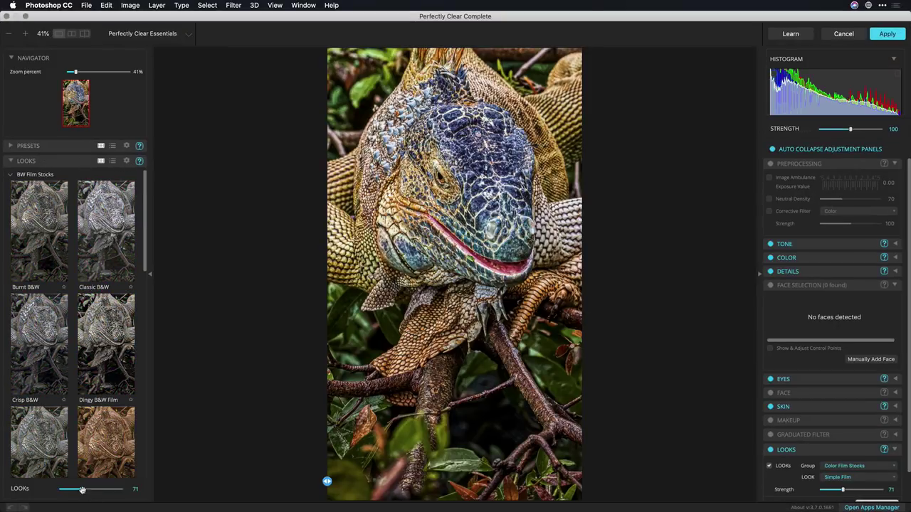
drag(82, 490, 30, 490)
click(12, 162)
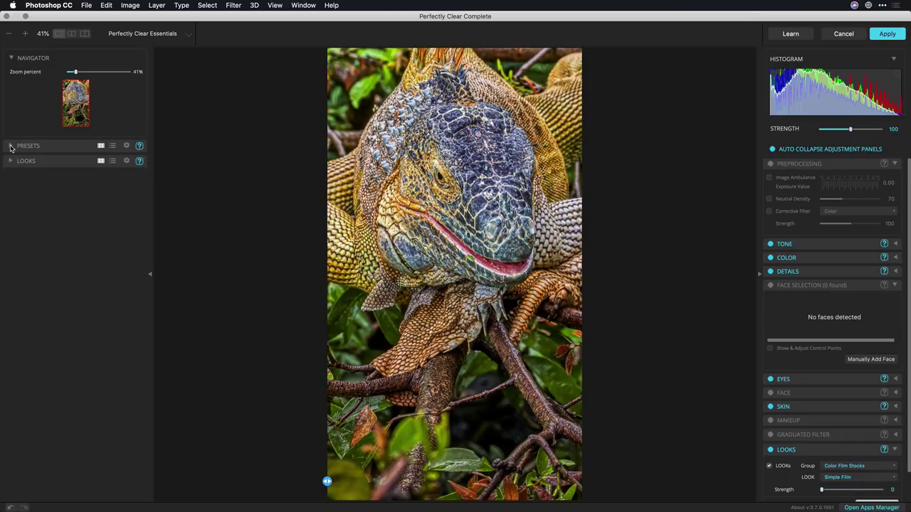
click(10, 146)
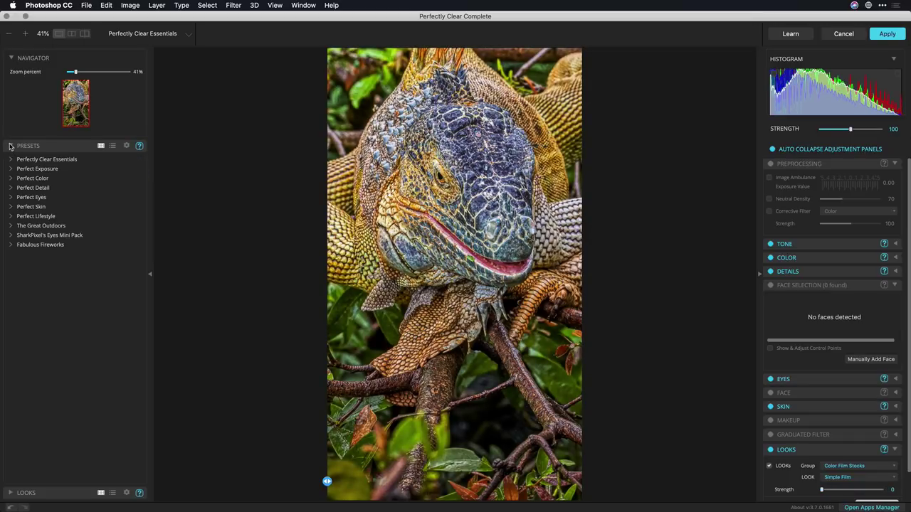
click(10, 227)
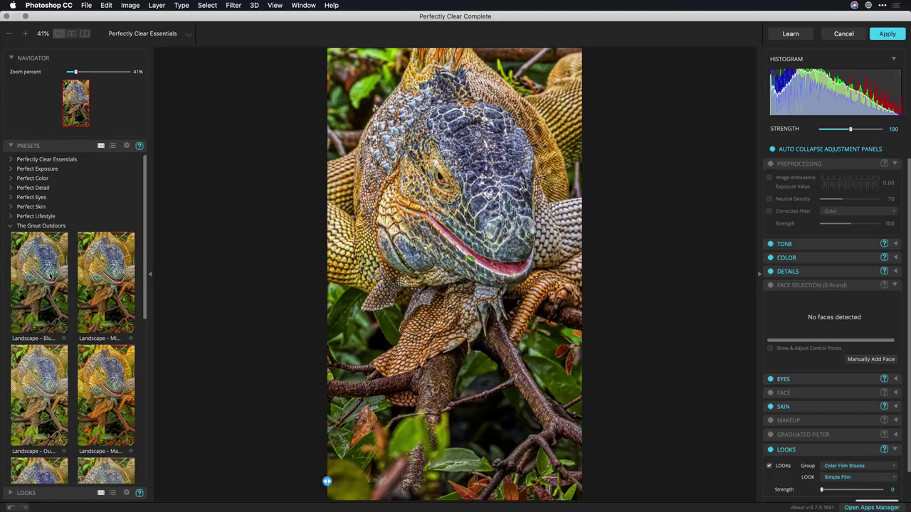
Try Bird – Exposure and Sunny Desert, then apply the second Fields of Color preset.
scroll(52, 276, down, 3)
scroll(53, 276, down, 3)
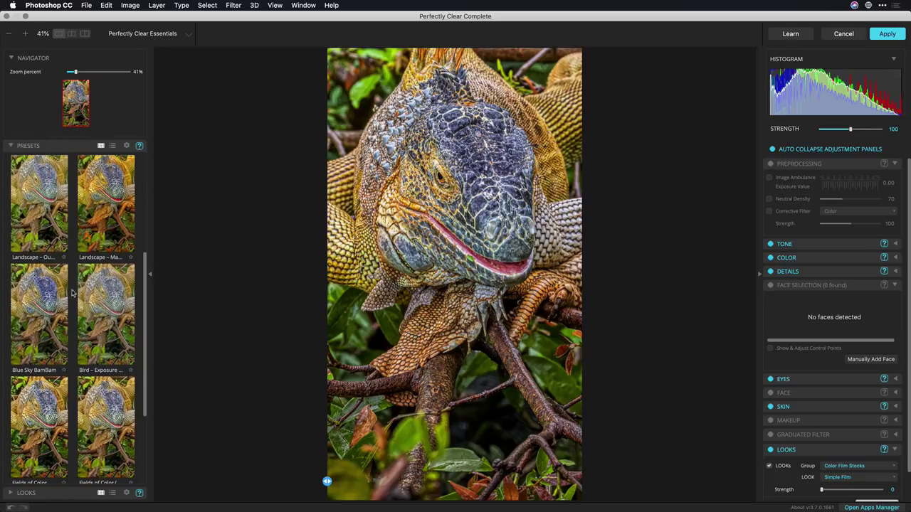
click(118, 303)
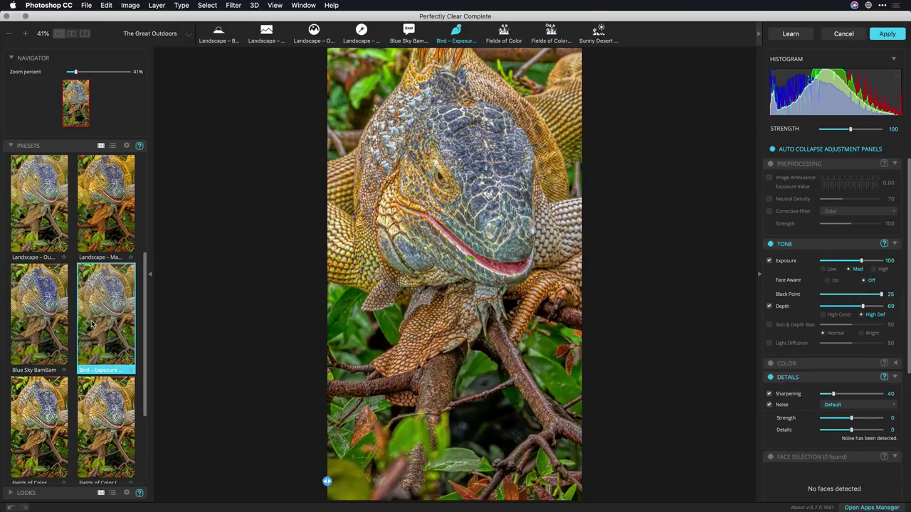
scroll(92, 321, down, 3)
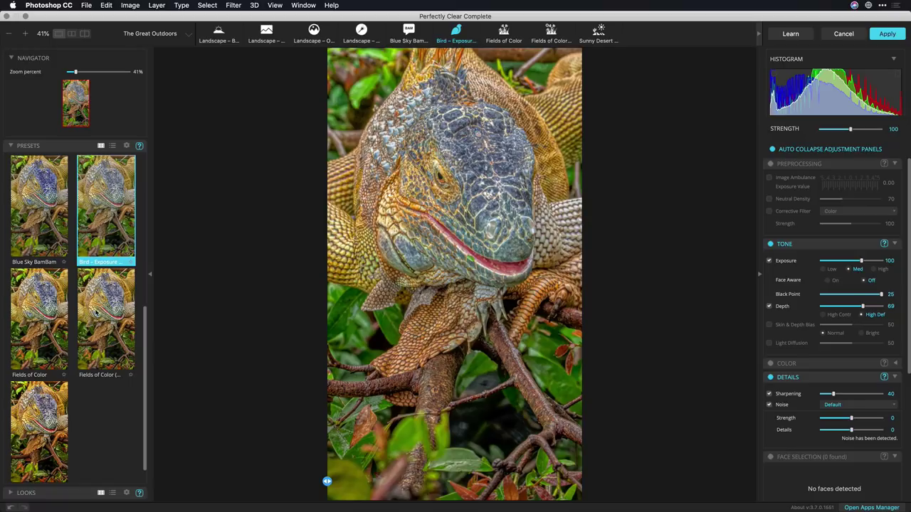
scroll(95, 313, down, 1)
click(32, 407)
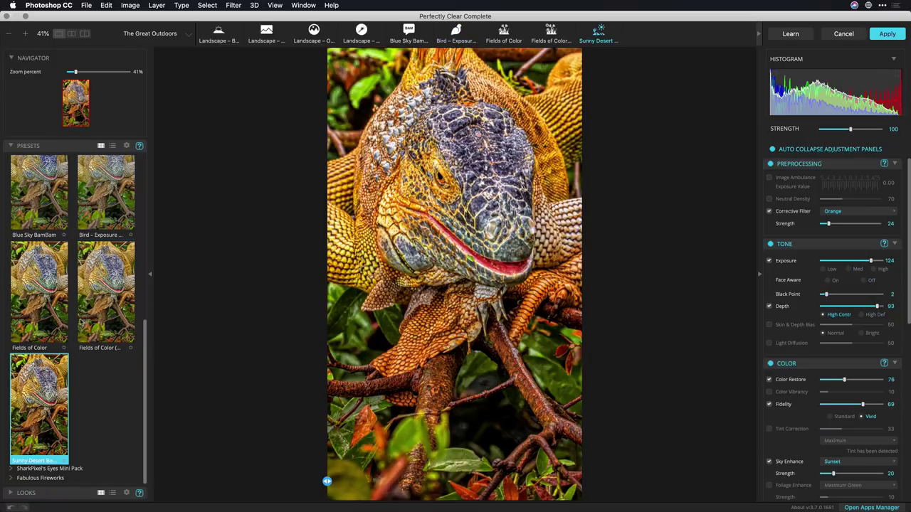
click(101, 301)
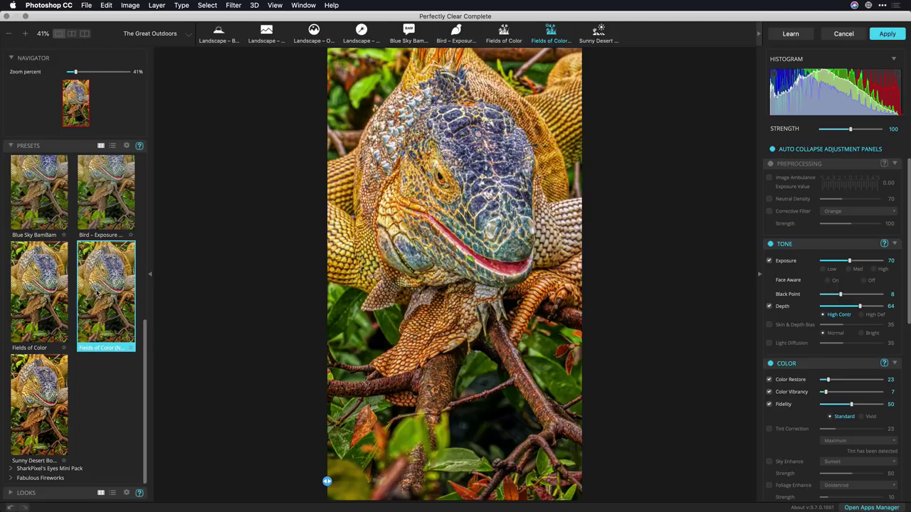
scroll(97, 292, up, 3)
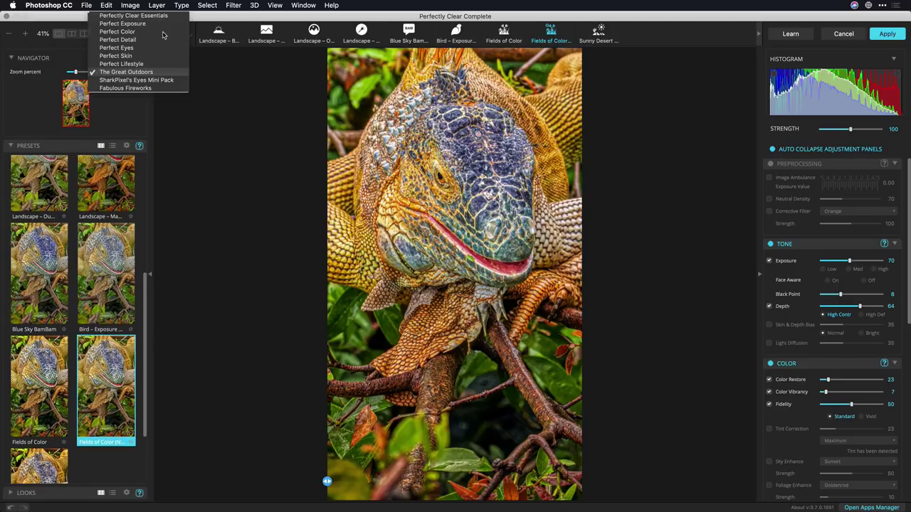
Apply the Perfect Detail 'Razor Sharp' preset and fine-tune Sharpening while viewing at 100%.
click(157, 40)
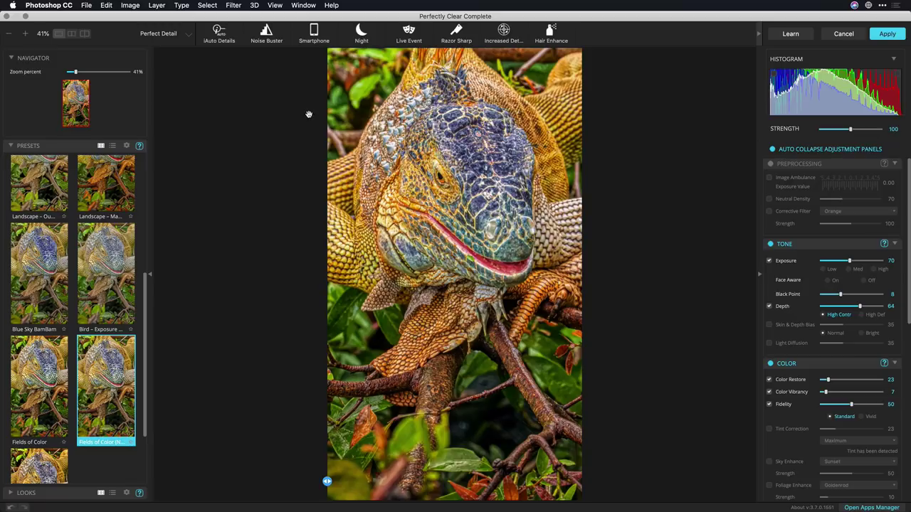
click(457, 34)
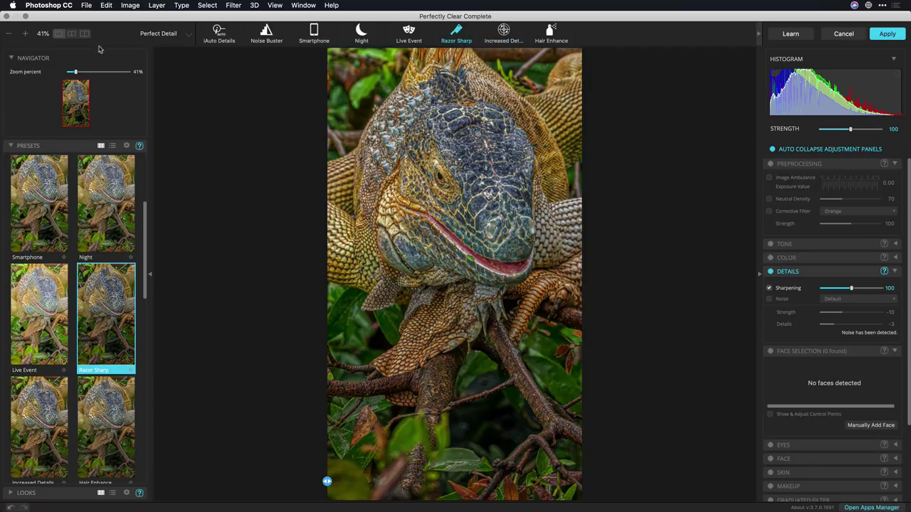
click(26, 34)
click(26, 34)
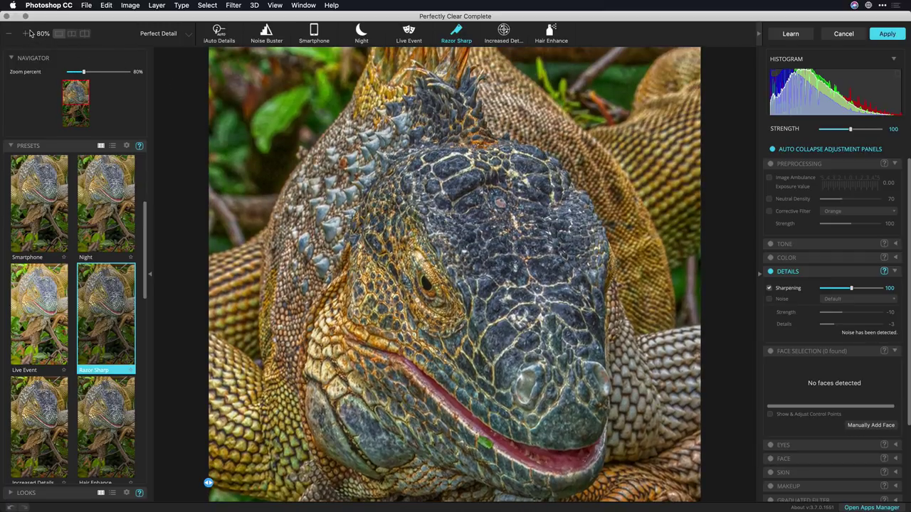
click(25, 35)
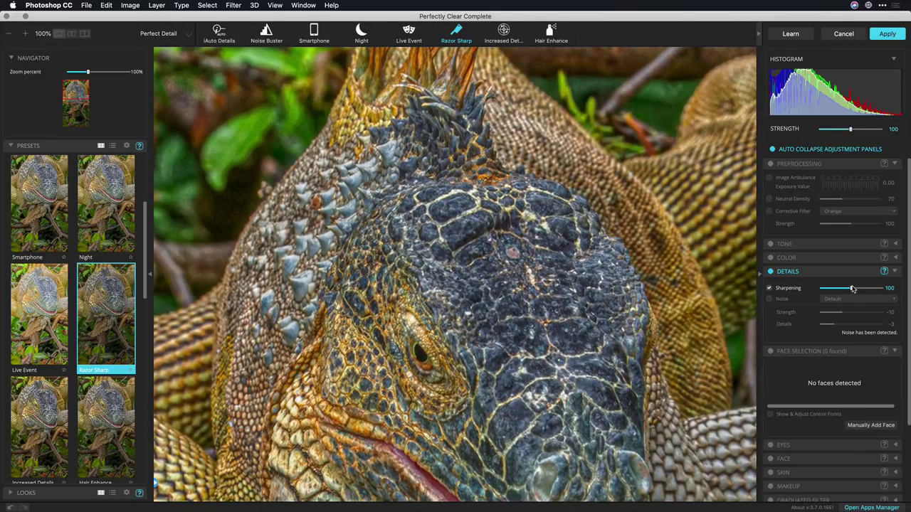
mouse_move(852, 288)
mouse_down()
mouse_move(869, 290)
mouse_move(851, 291)
mouse_up()
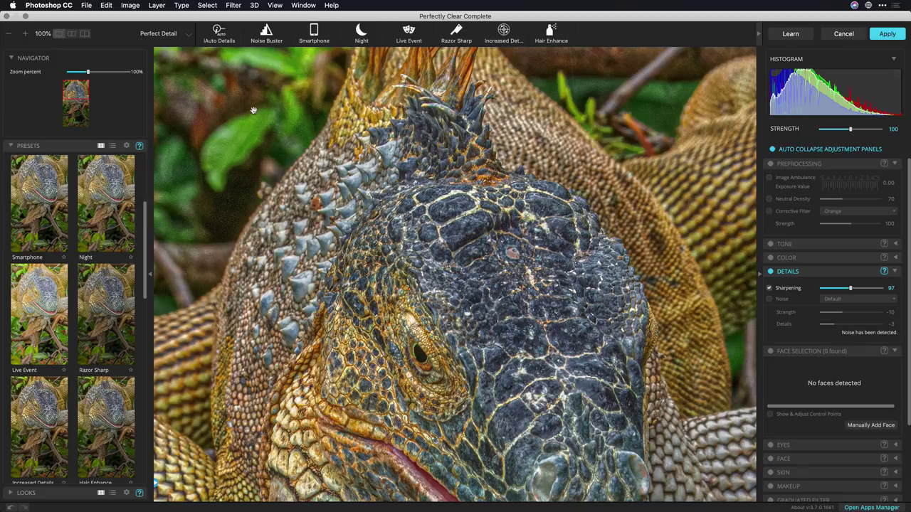
Enable Noise reduction (Default, Strength -10, Details -3) and center the iguana's face in the preview.
click(768, 300)
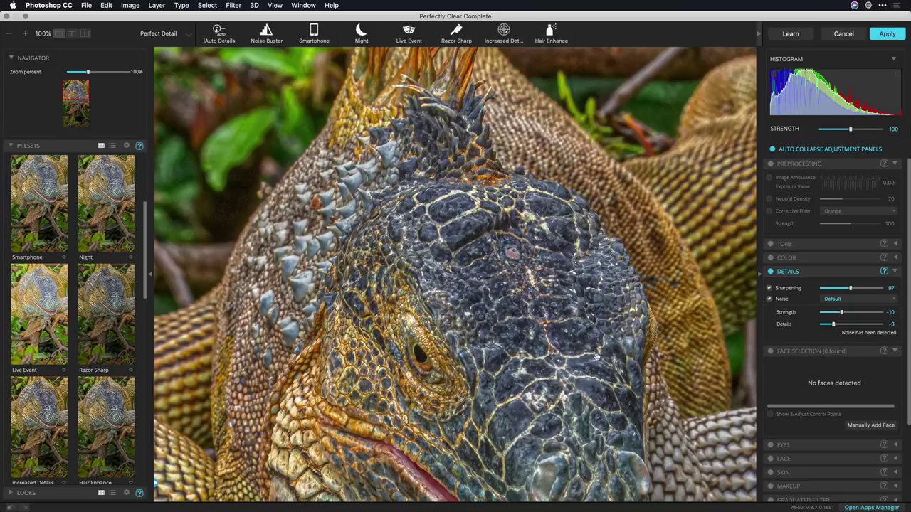
drag(598, 358, 576, 236)
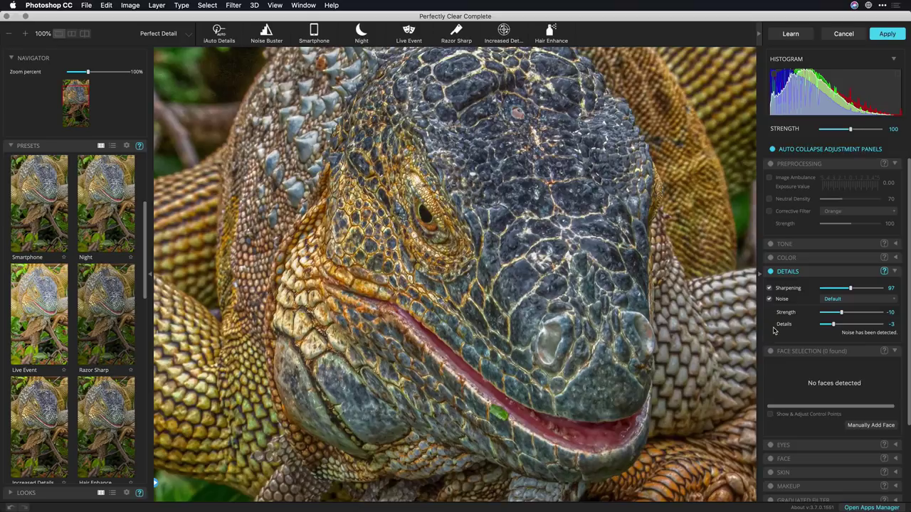
Turn on Color Restore in the Color panel and raise it to 76.
click(895, 271)
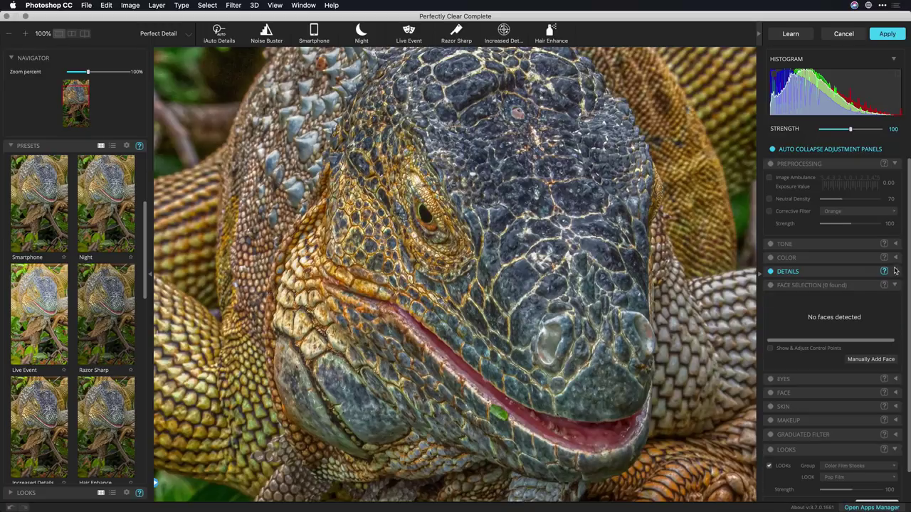
click(896, 259)
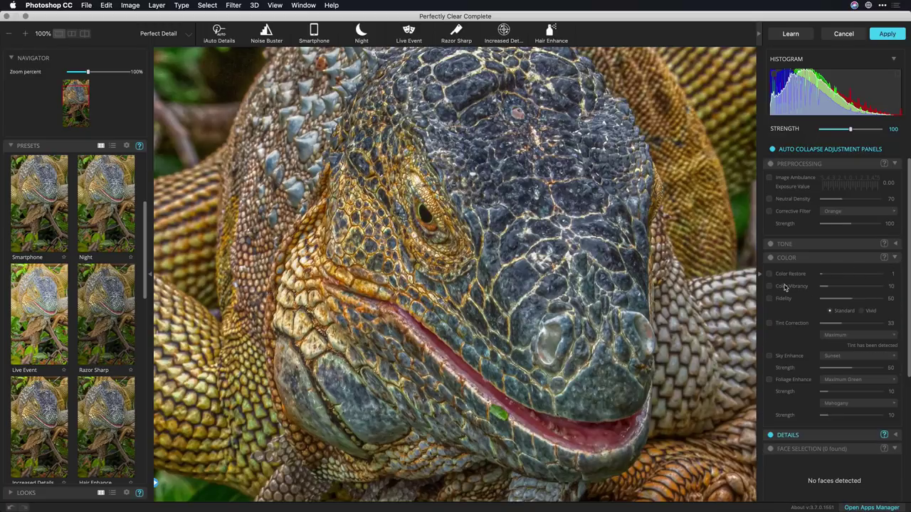
click(782, 274)
drag(824, 274, 843, 273)
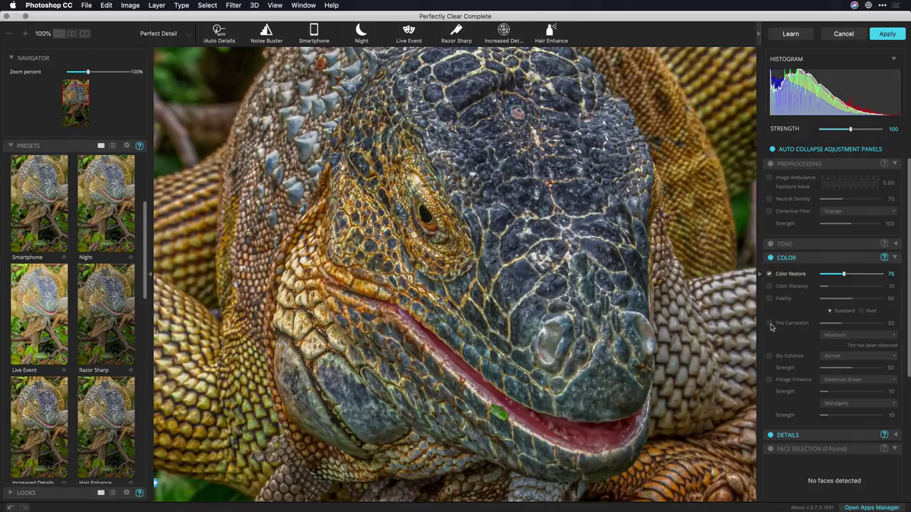
Enable Tint Correction at its Default level, zooming out to compare on and off.
click(769, 325)
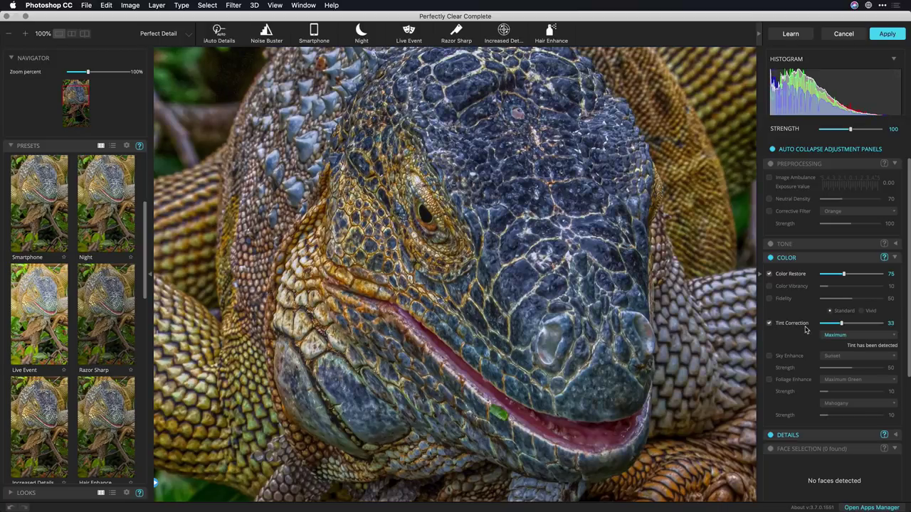
click(9, 35)
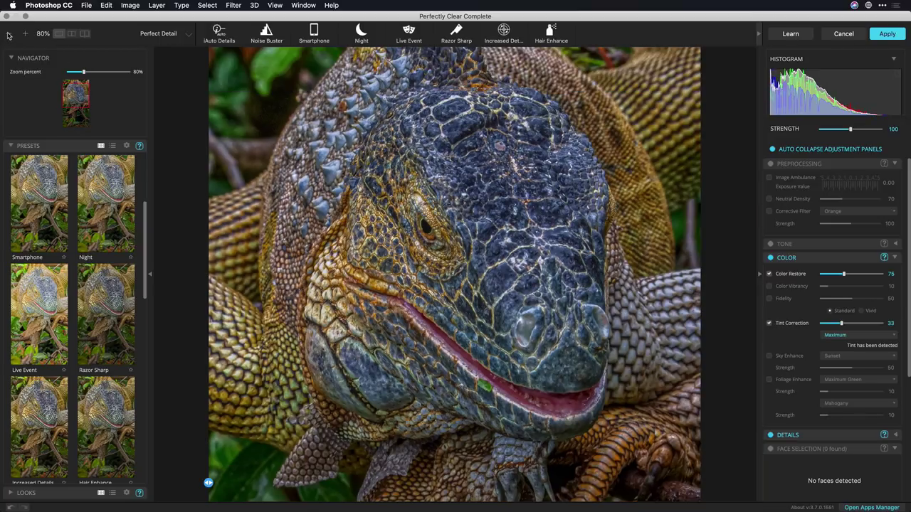
click(9, 35)
click(9, 35)
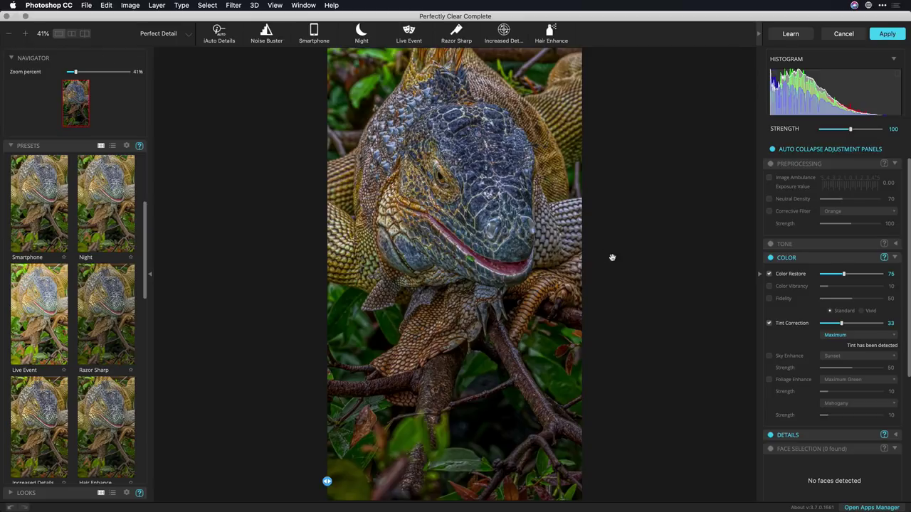
click(833, 336)
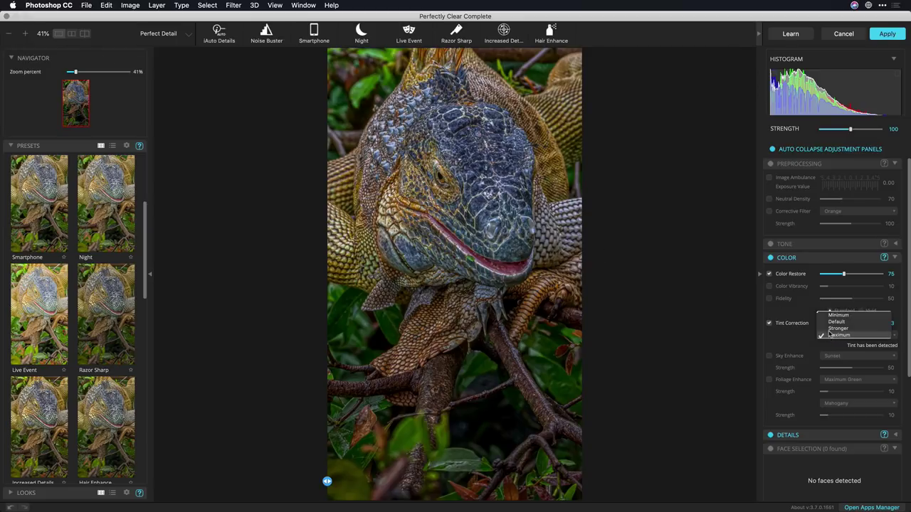
click(829, 322)
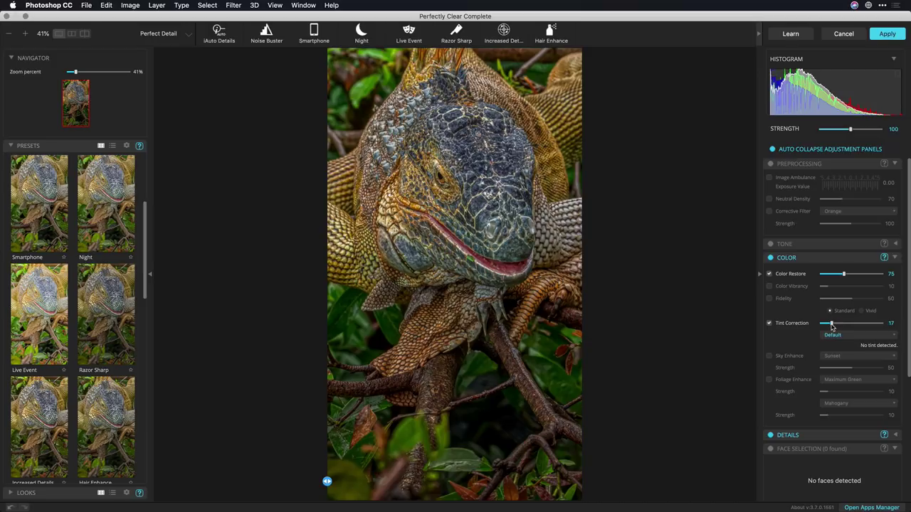
click(768, 324)
click(770, 325)
Raise Tint Correction to 40 and turn on Foliage Enhance with Mahogany as second colour.
click(846, 323)
click(770, 381)
click(839, 392)
drag(839, 394, 829, 397)
click(837, 403)
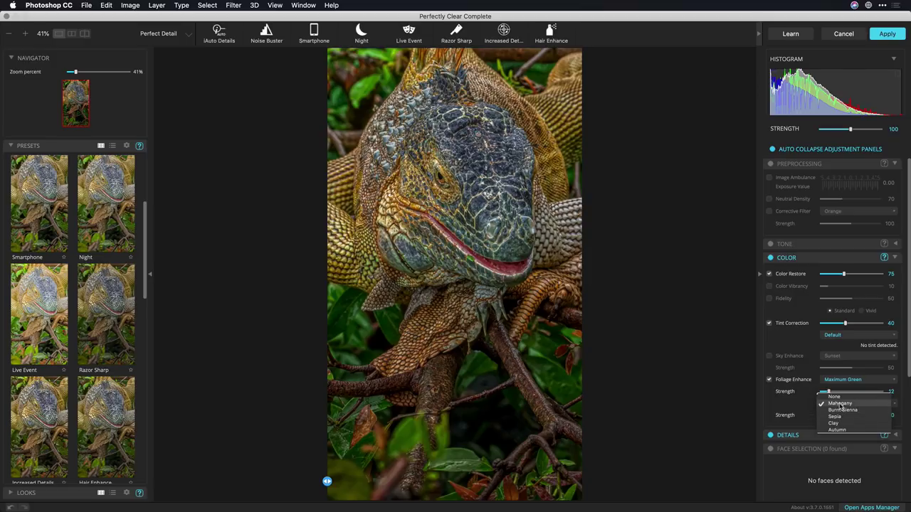
click(800, 411)
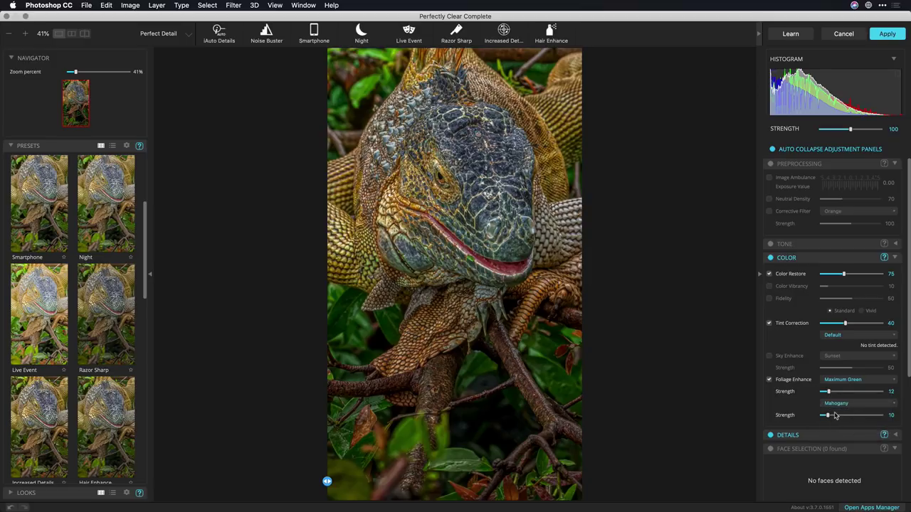
Switch Foliage Enhance to Tropical Forest at low strength and collapse the Color panel.
click(841, 380)
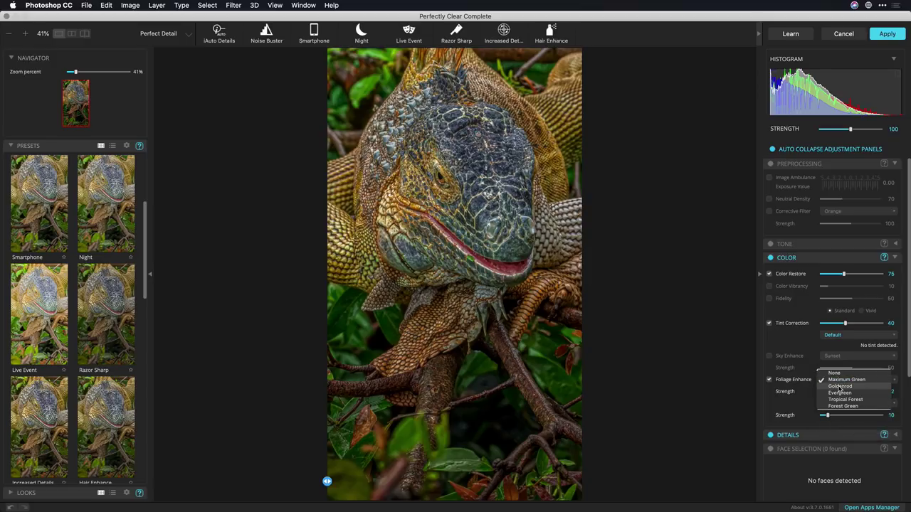
click(842, 400)
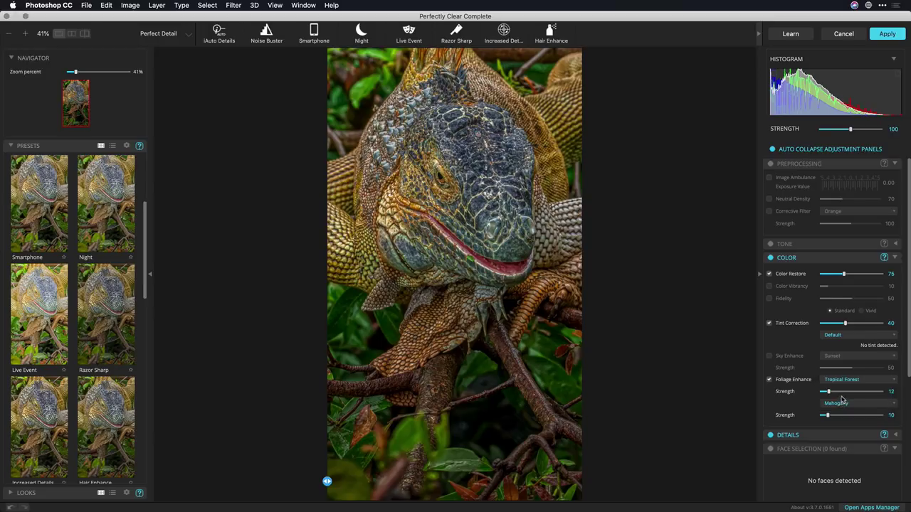
click(844, 392)
drag(849, 392, 830, 396)
click(895, 258)
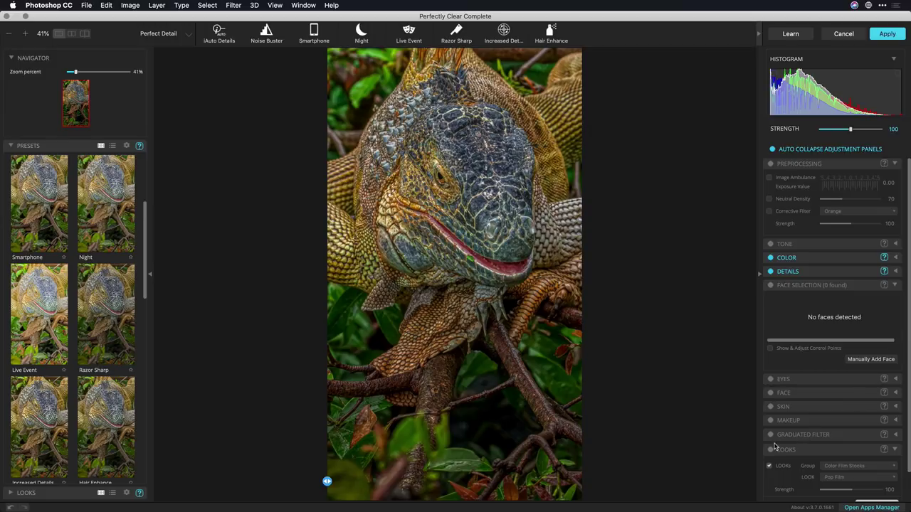
Add a radial Graduated Filter vignette with Shape 2, Size 130 and Feather 99.
click(894, 434)
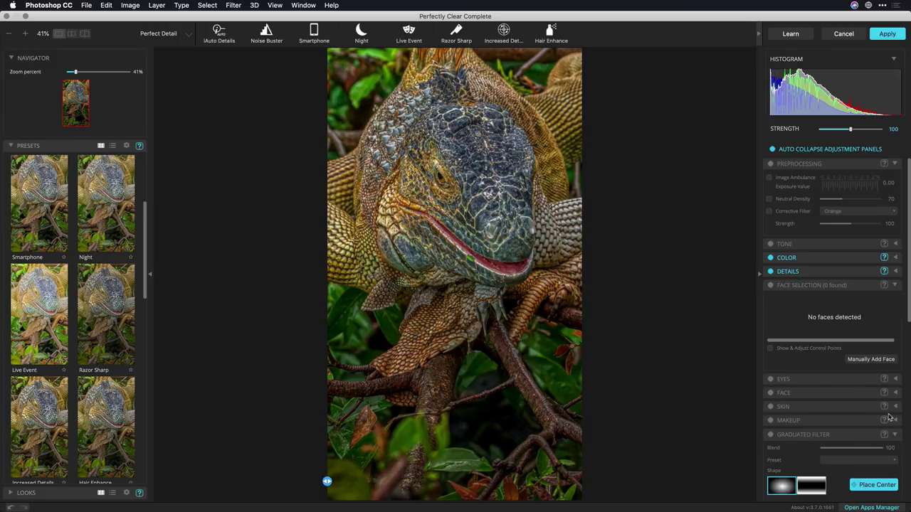
click(786, 486)
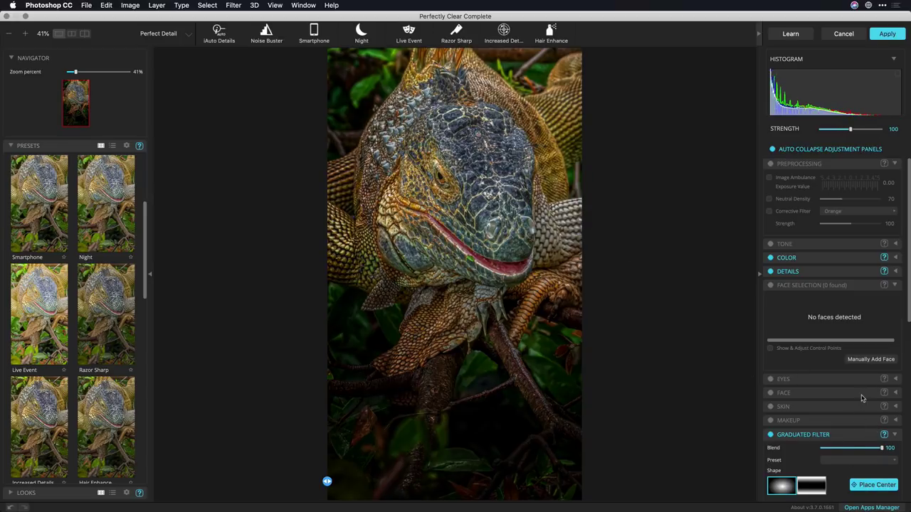
scroll(902, 420, down, 5)
drag(849, 318, 881, 346)
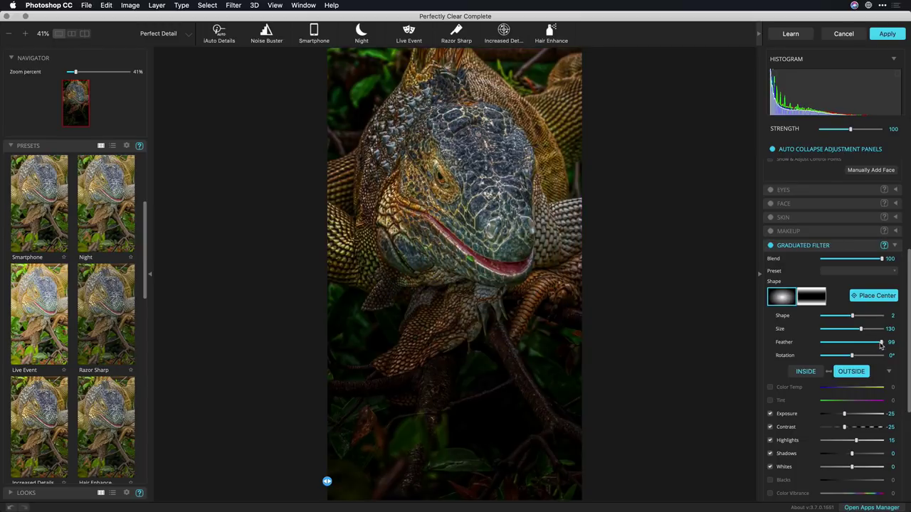
Set the vignette's outside area to Exposure -11, Whites 37 and Saturation -6.
click(806, 372)
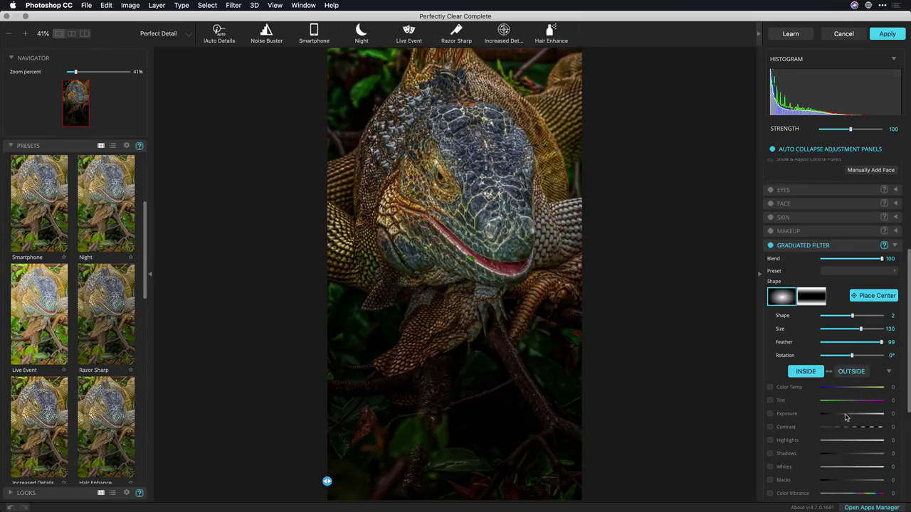
click(851, 372)
drag(842, 415, 850, 413)
mouse_move(850, 454)
mouse_down()
mouse_move(840, 456)
mouse_move(852, 454)
mouse_move(852, 468)
mouse_move(862, 467)
mouse_up()
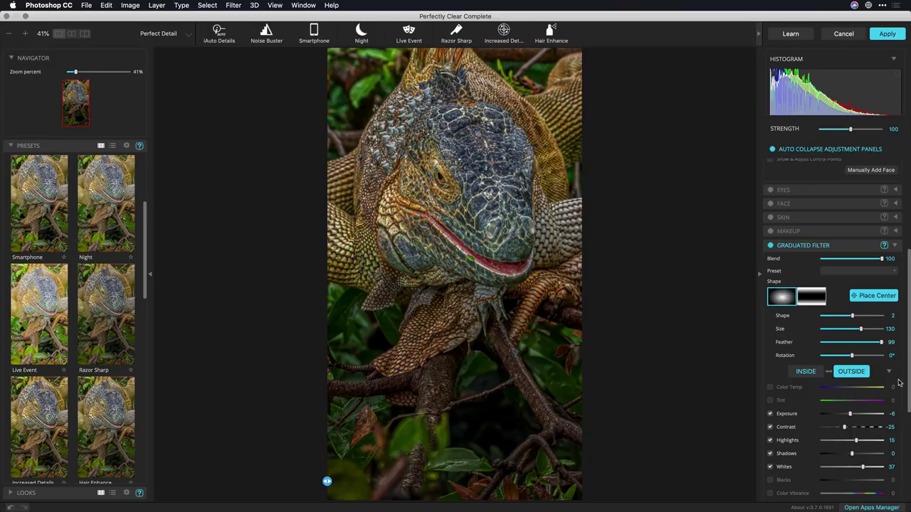
scroll(896, 385, down, 5)
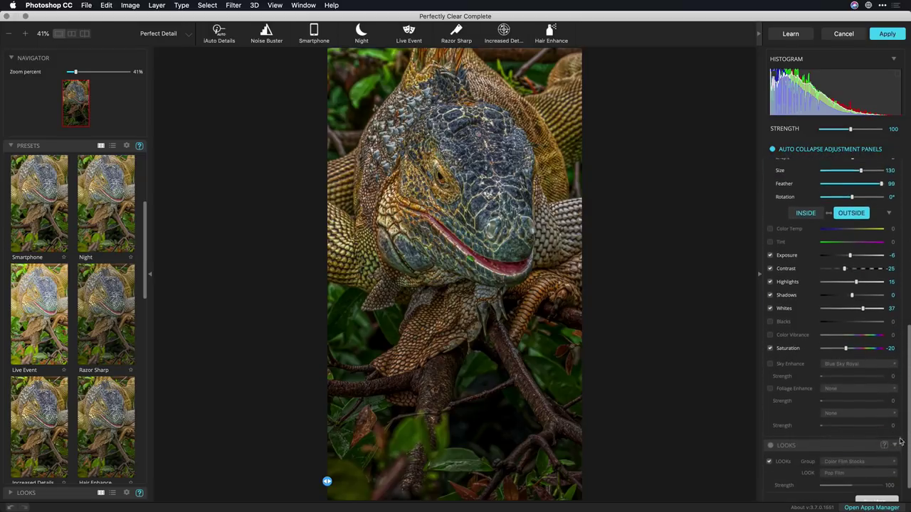
drag(842, 348, 851, 348)
drag(849, 257, 849, 255)
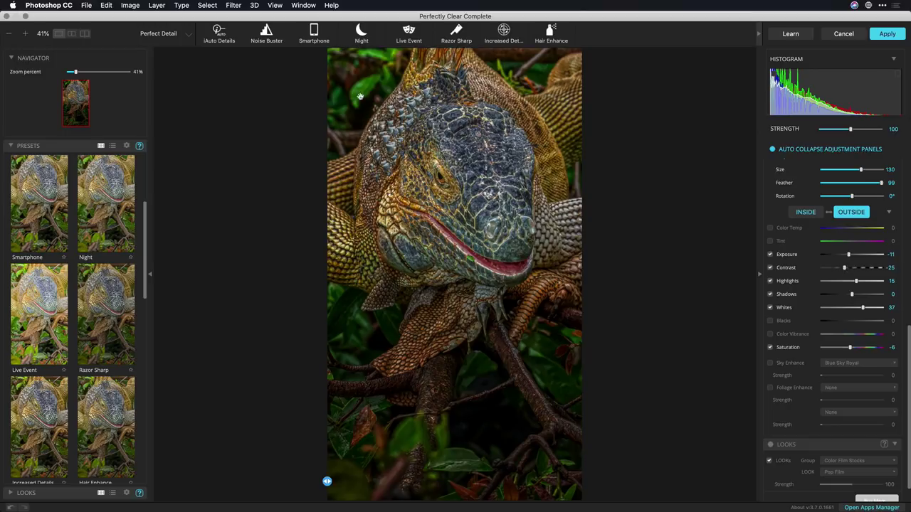
Show before/after side by side and browse Color Film Stocks looks, trying Blue Pop Film.
click(72, 33)
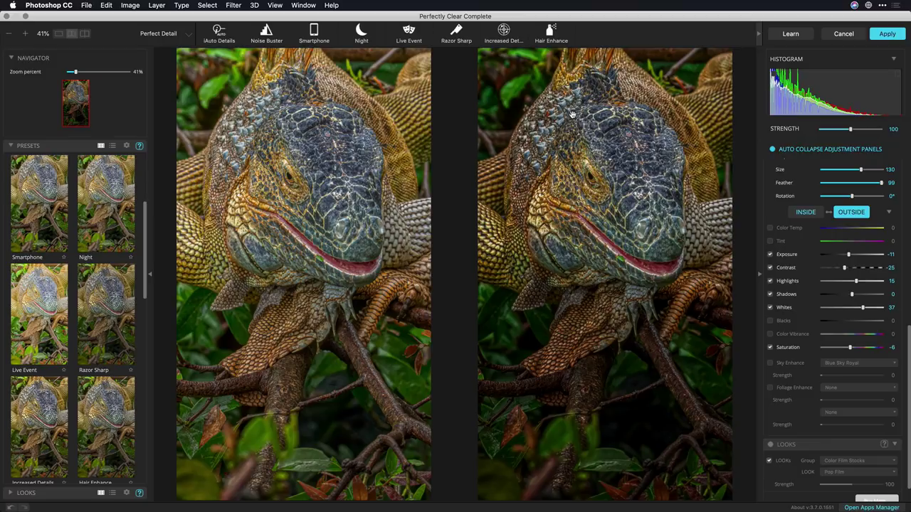
click(8, 146)
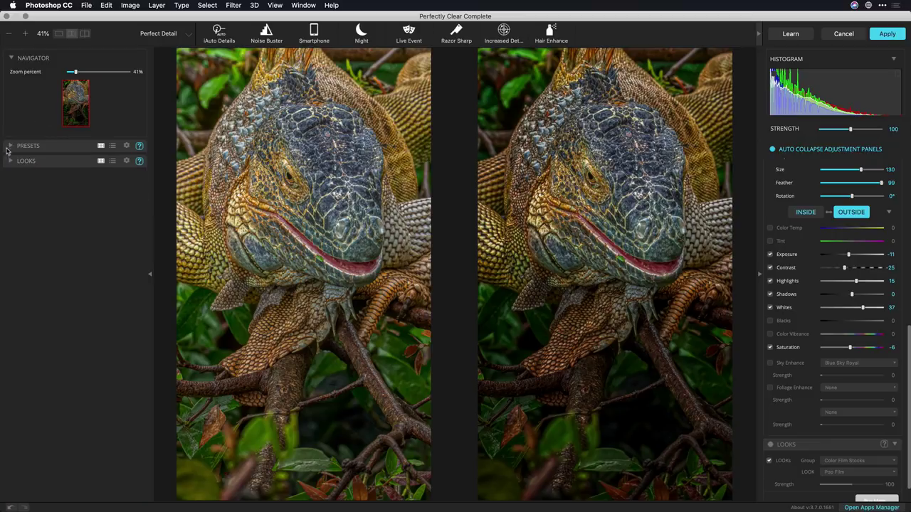
click(10, 161)
scroll(69, 215, up, 5)
scroll(43, 203, down, 1)
click(119, 247)
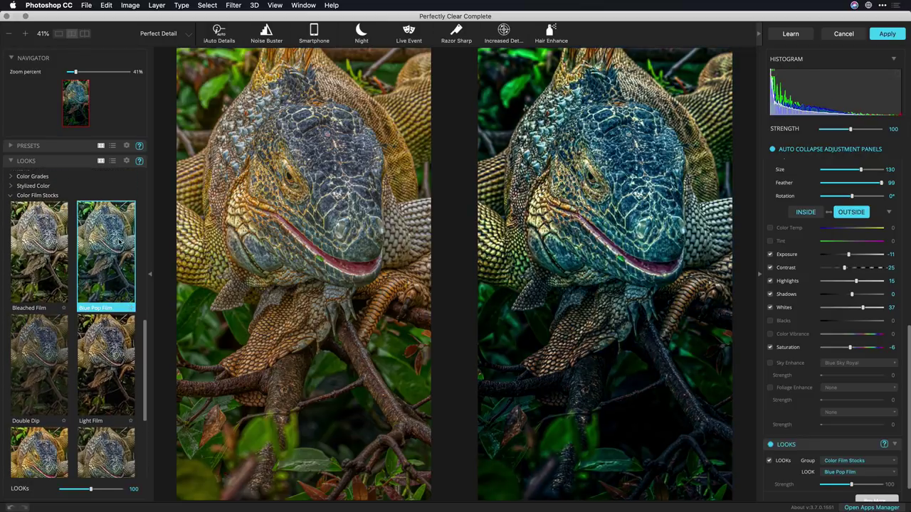
Try Light Film, Double Dip, Pop Film and Simple Film, then settle on Light Film.
click(105, 340)
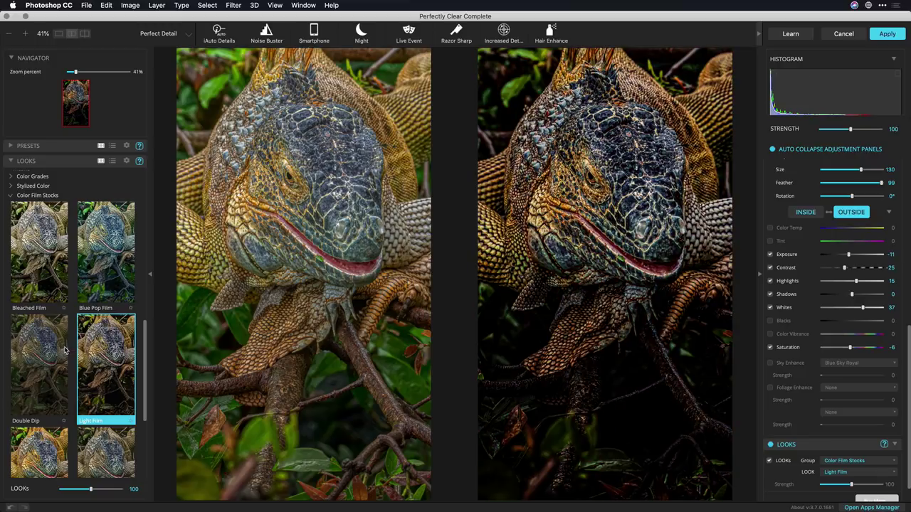
click(50, 348)
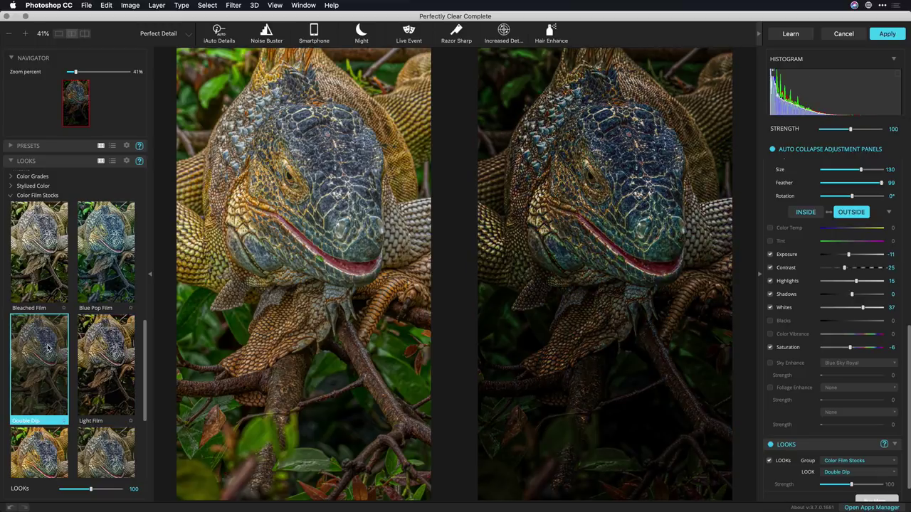
scroll(48, 345, down, 3)
click(48, 343)
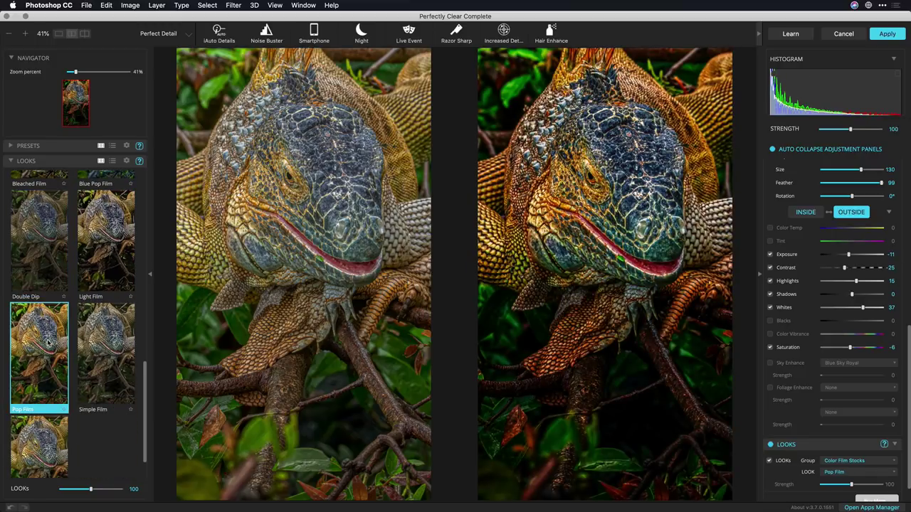
click(104, 338)
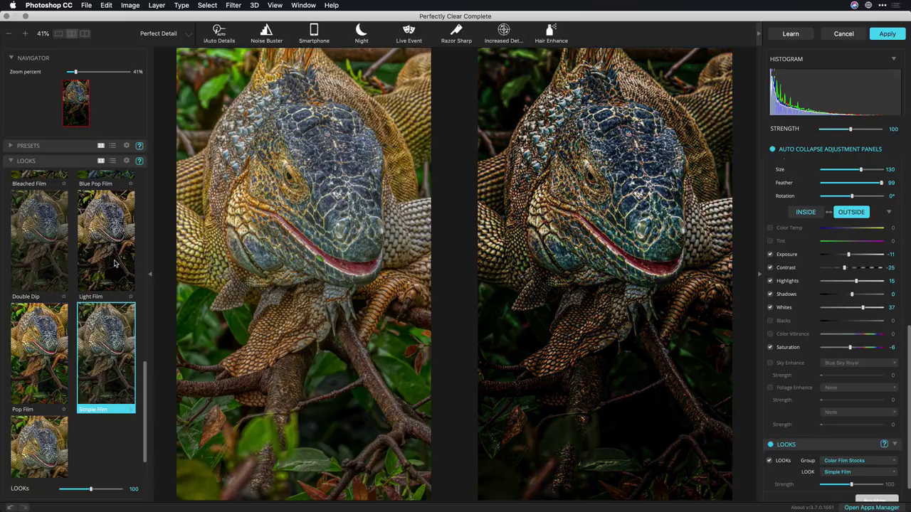
click(115, 264)
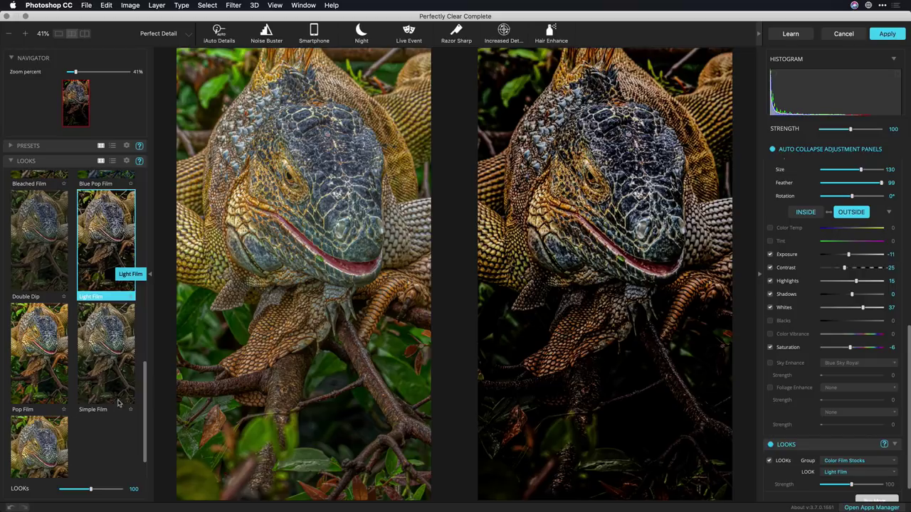
Reduce the Light Film look to 48 and compare original versus corrected in single view.
drag(89, 493, 75, 491)
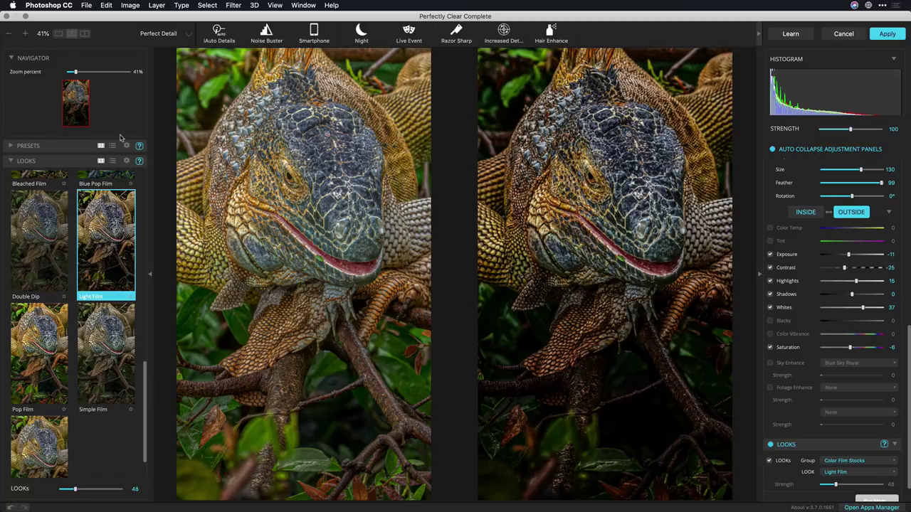
click(59, 33)
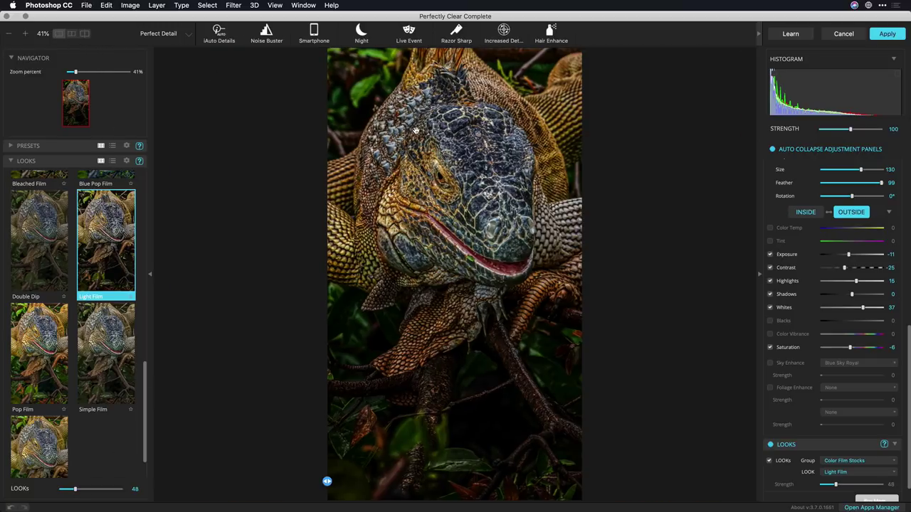
click(412, 126)
click(412, 126)
click(412, 126)
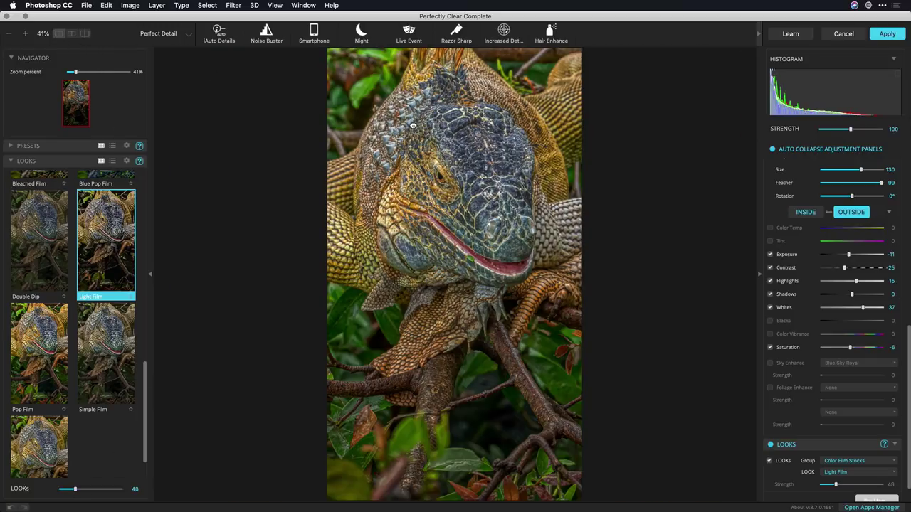
click(412, 125)
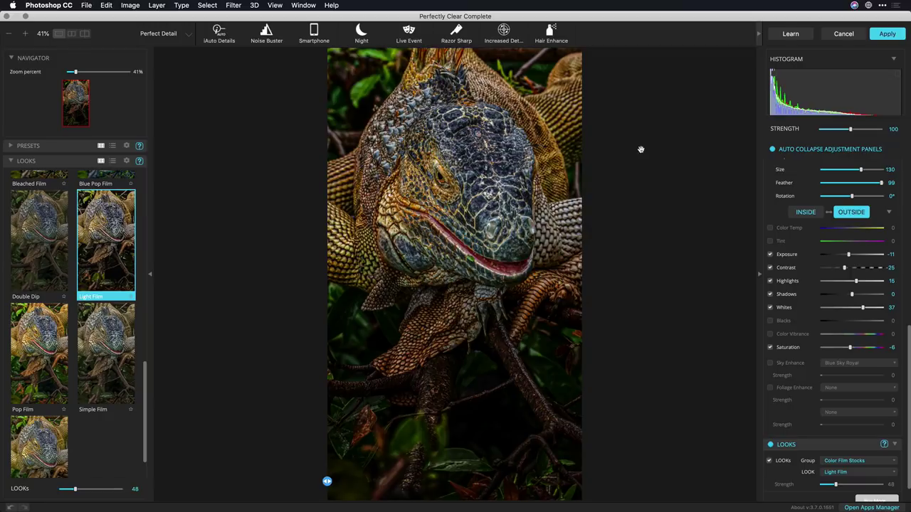
click(887, 33)
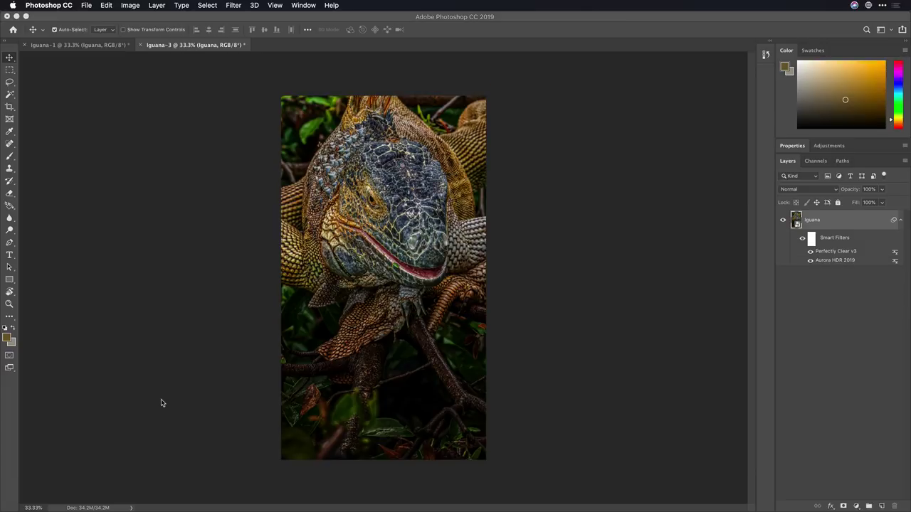